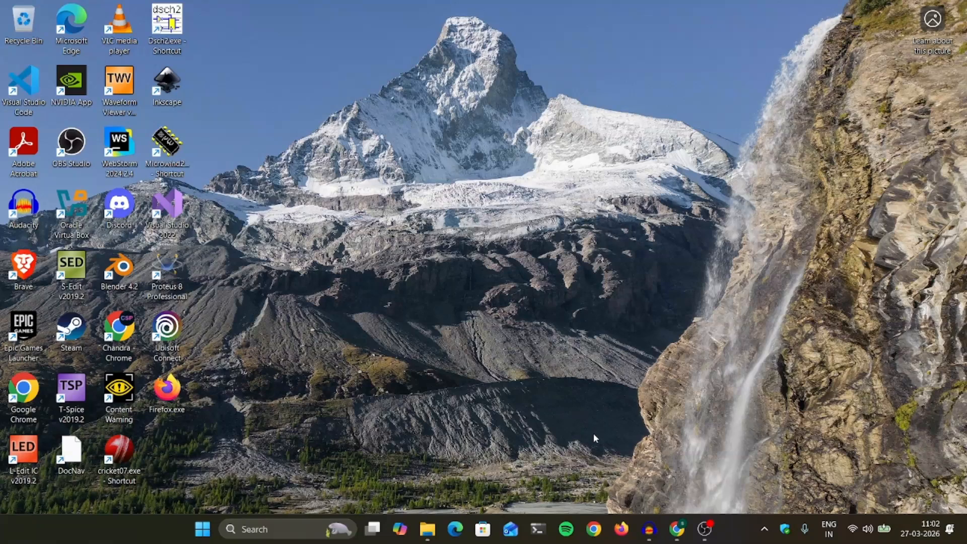
# In Chrome, find the Vivado 2025.2 AMD Unified Installer Windows Self Extracting Web Installer link and request it.
pyautogui.click(679, 530)
pyautogui.scroll(5, 372, 315)
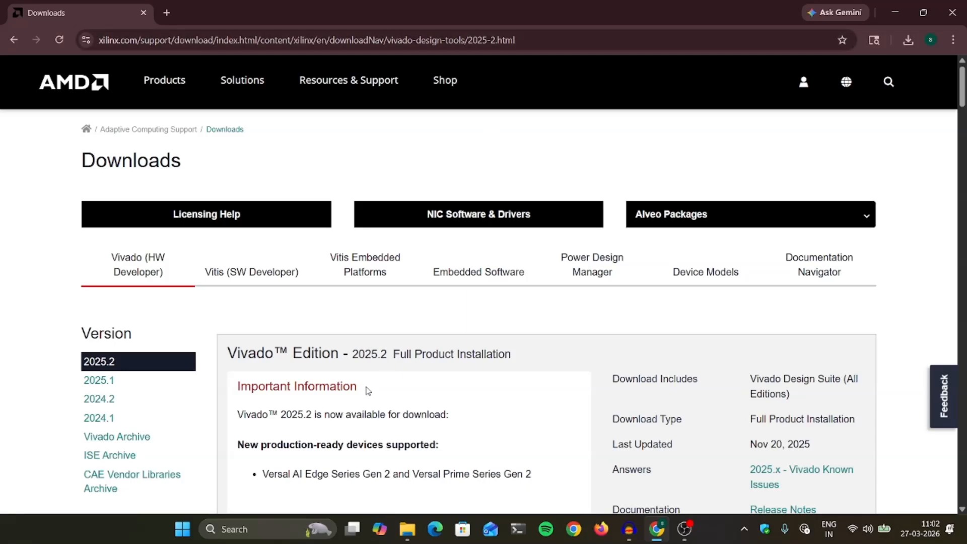
pyautogui.scroll(-2, 353, 374)
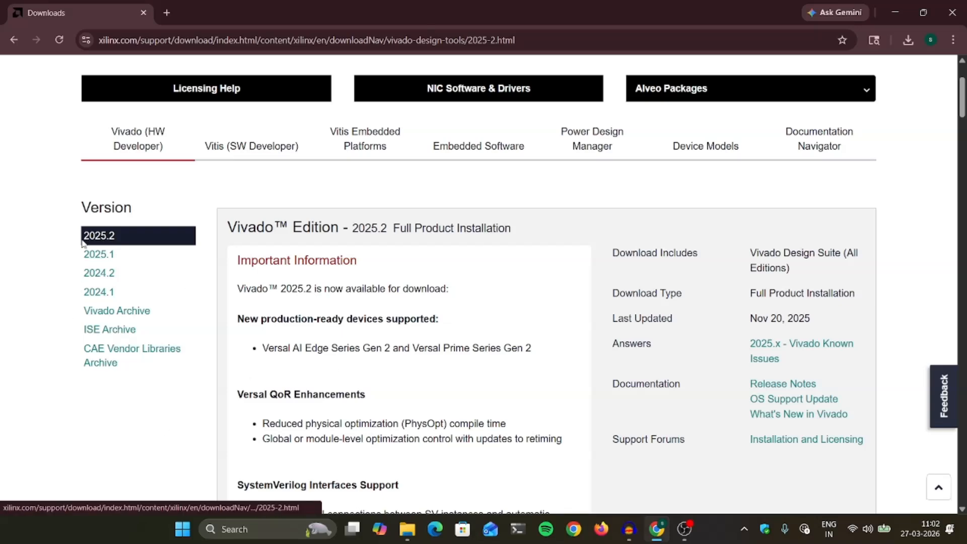
pyautogui.scroll(-10, 407, 391)
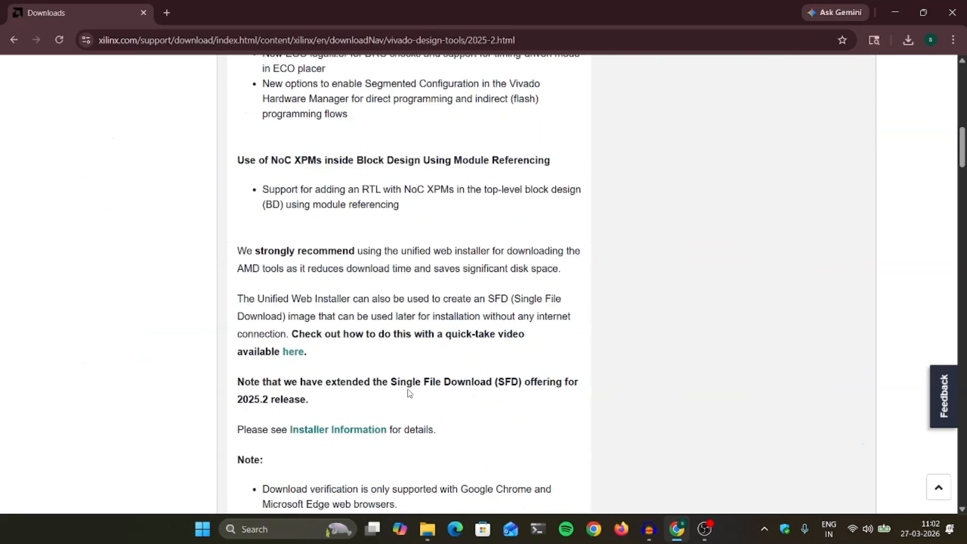
pyautogui.scroll(-2, 408, 392)
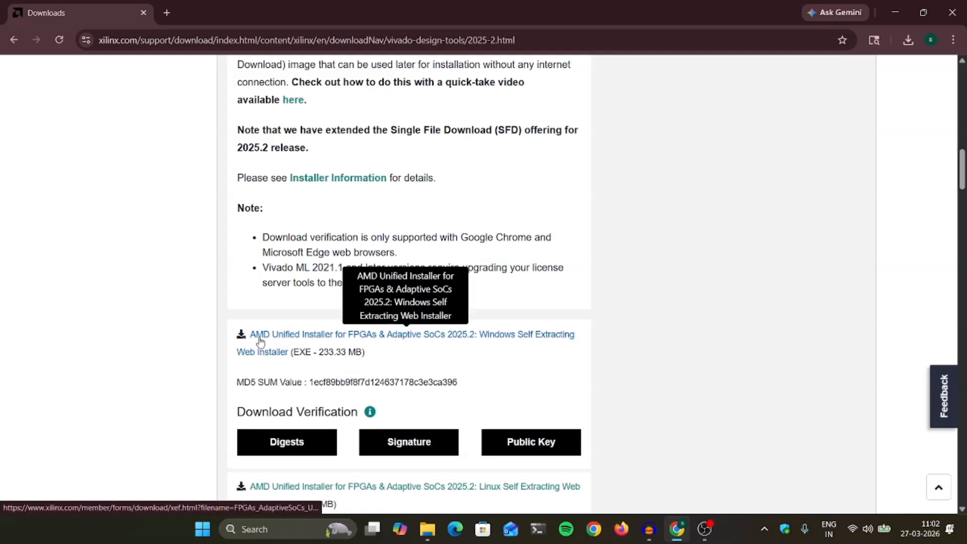
pyautogui.click(382, 336)
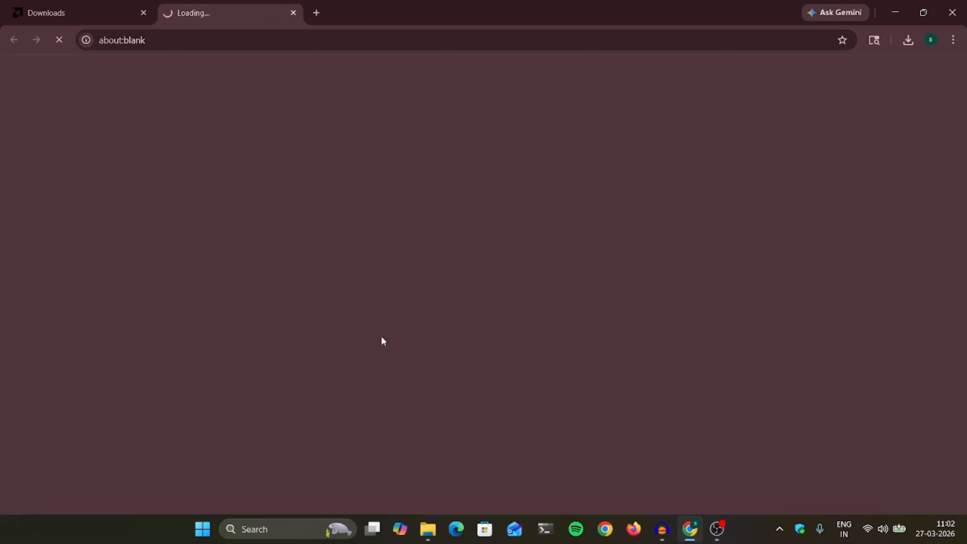
pyautogui.click(66, 20)
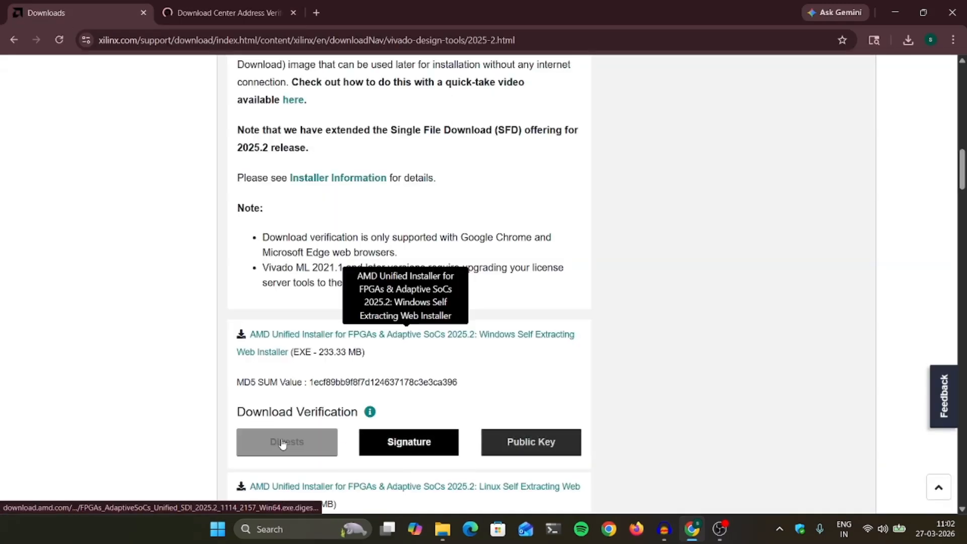
# Review the prefilled name and address fields of the Download Center verification form.
pyautogui.click(197, 13)
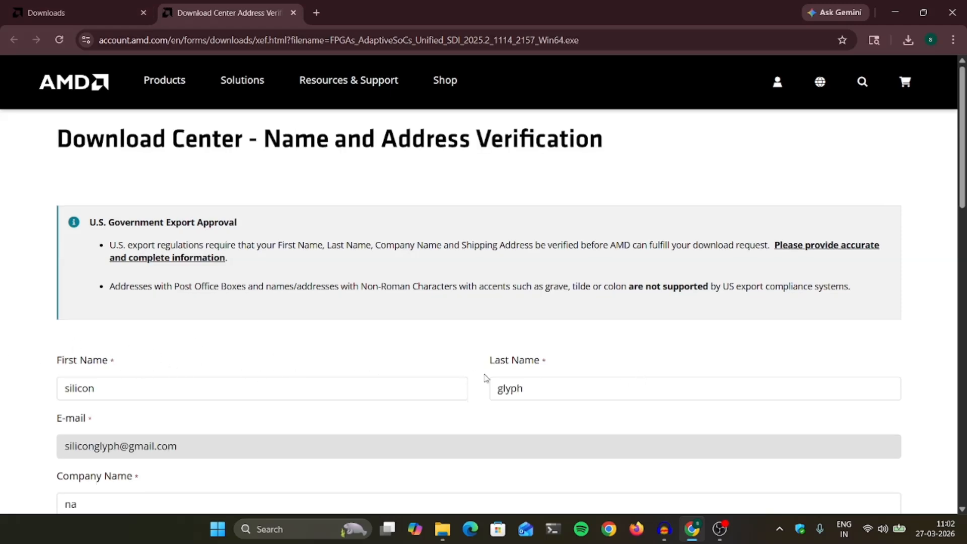
pyautogui.scroll(-4, 262, 328)
pyautogui.scroll(-2, 258, 311)
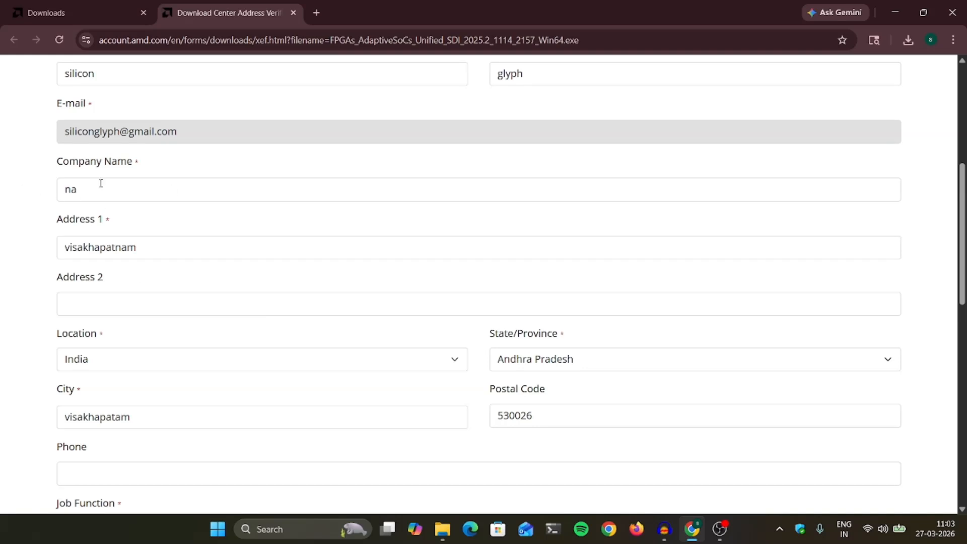
pyautogui.scroll(-7, 307, 224)
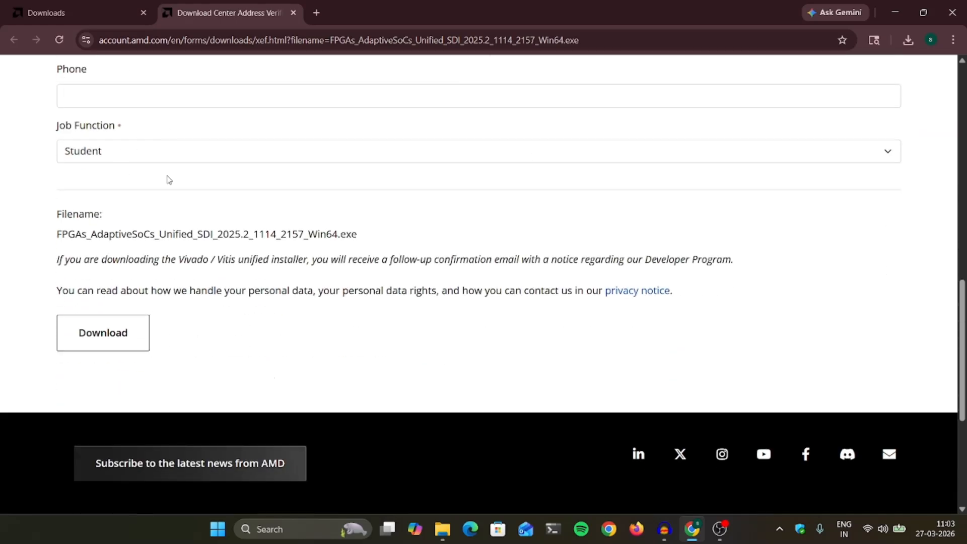
# Keep Job Function as Student and show the downloads list with the 233 MB installer.
pyautogui.click(220, 159)
pyautogui.scroll(-1, 272, 331)
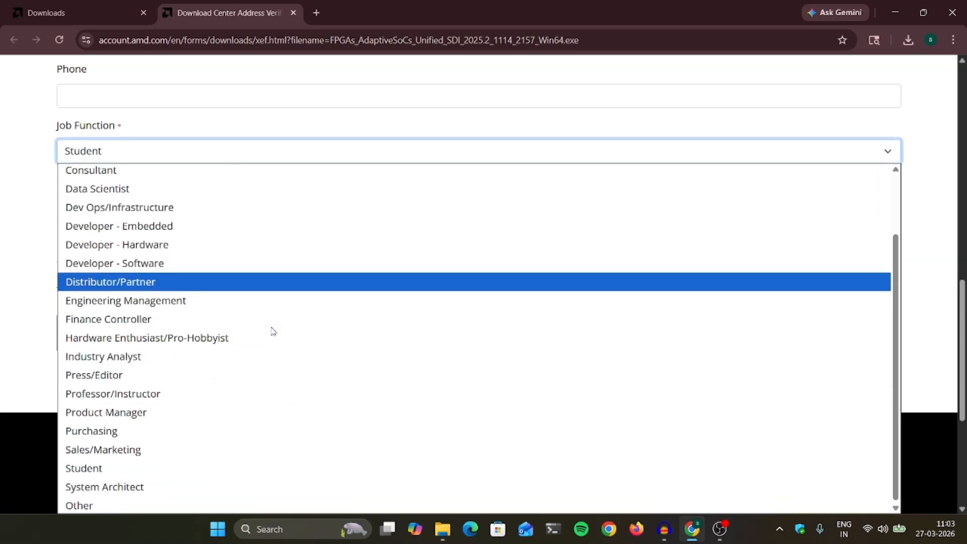
pyautogui.scroll(3, 272, 331)
pyautogui.click(34, 230)
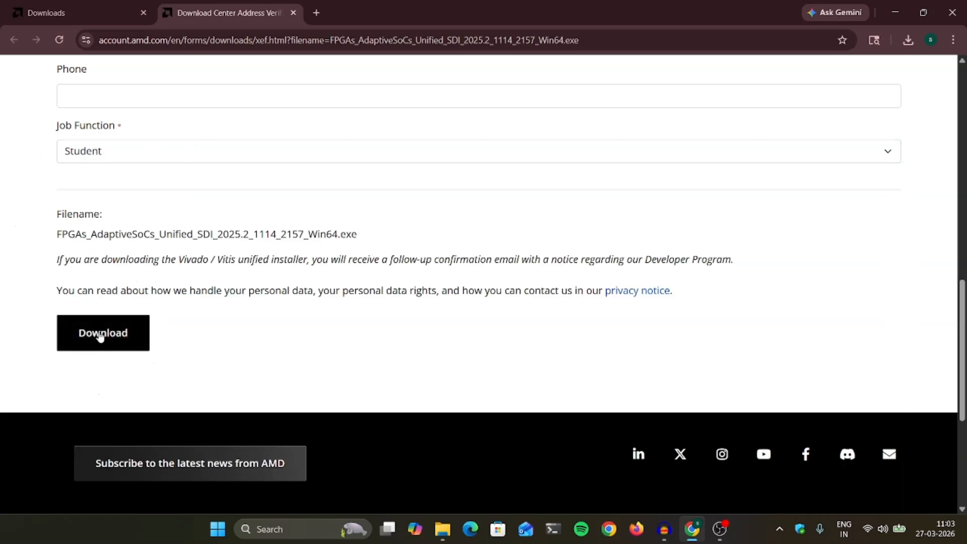
pyautogui.click(907, 43)
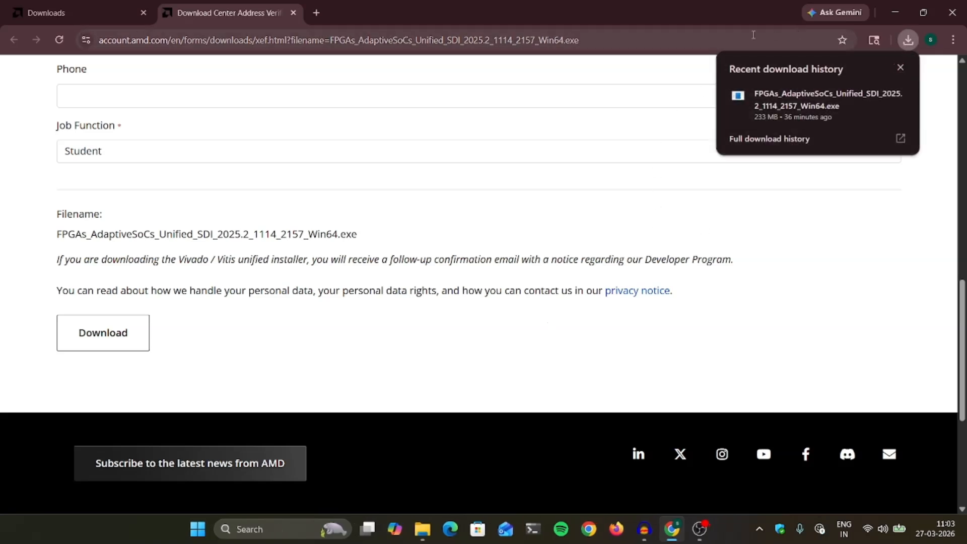
pyautogui.moveTo(783, 111)
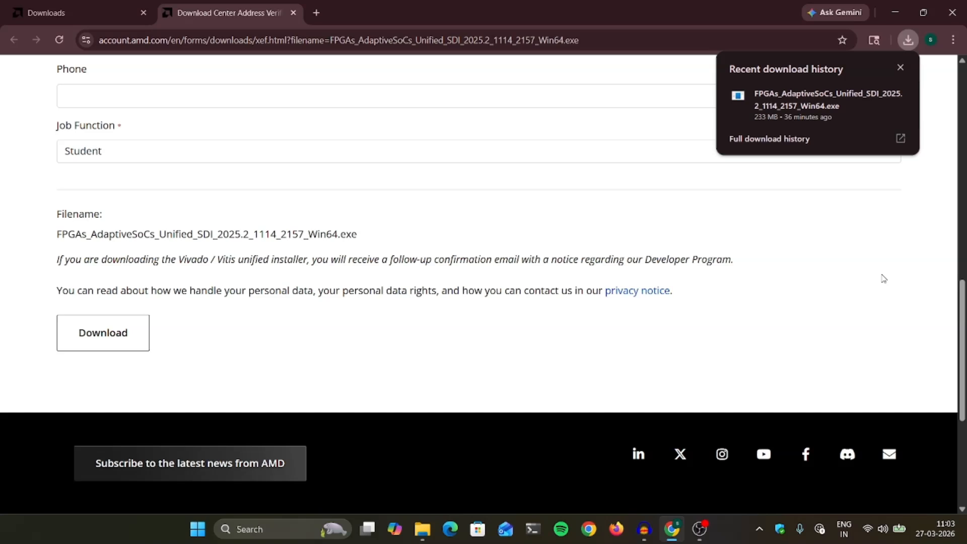
# Run FPGAs_AdaptiveSoCs_Unified_SDI_2025.2 Win64 installer, allow OpenJDK network access, and reach the Welcome page.
pyautogui.click(805, 113)
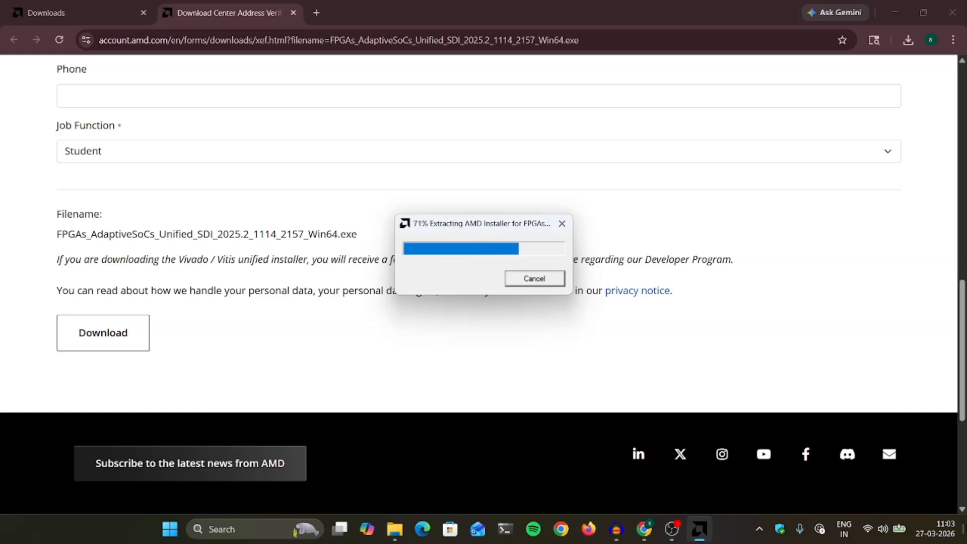
pyautogui.press('super+d')
pyautogui.click(701, 530)
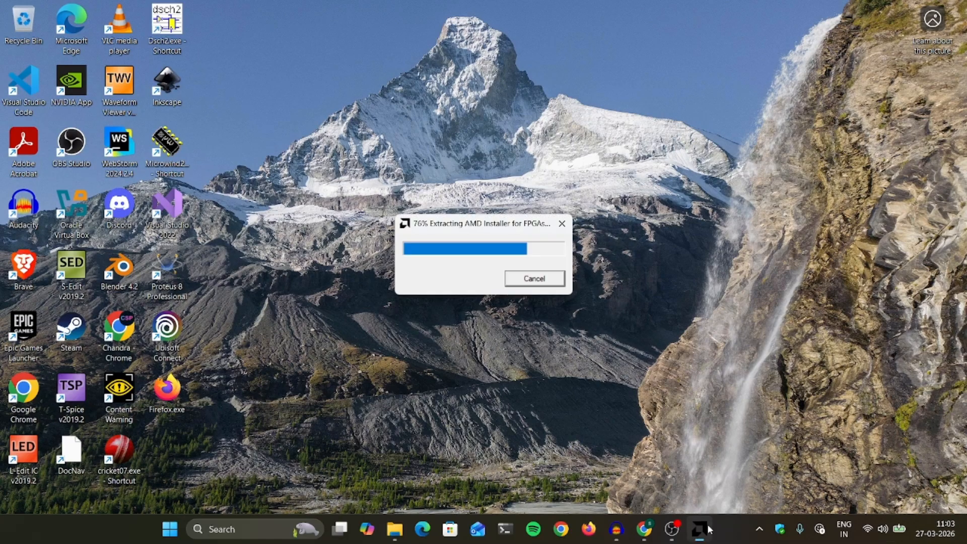
pyautogui.moveTo(472, 226); pyautogui.dragTo(468, 214)
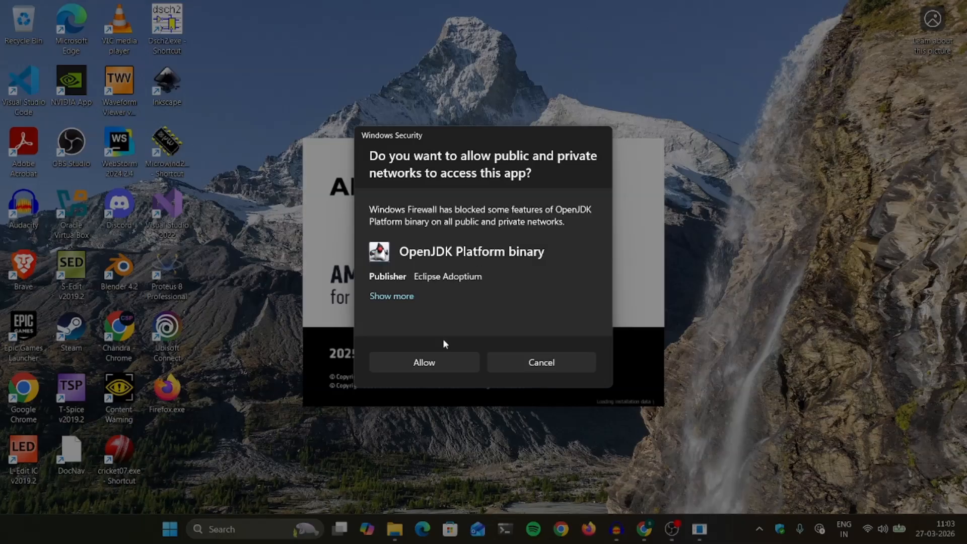
pyautogui.click(444, 360)
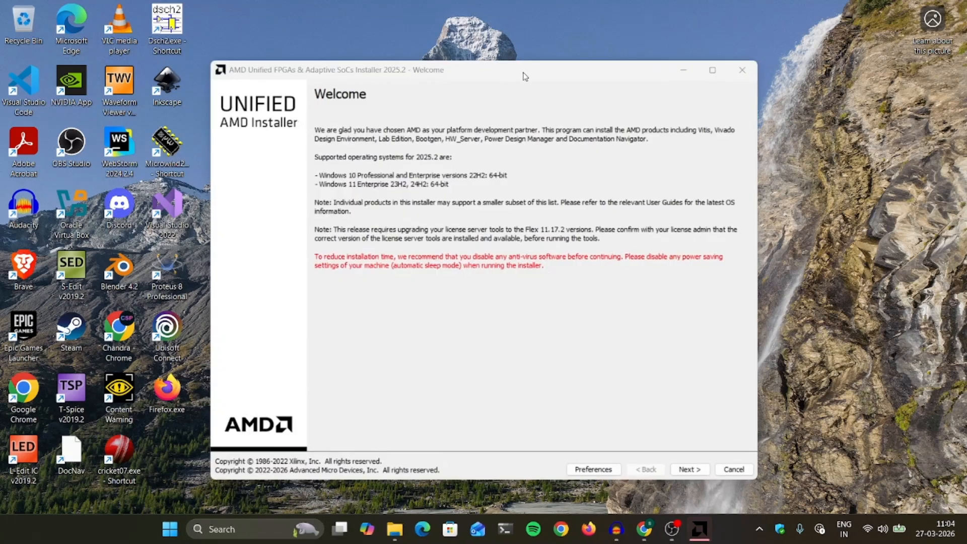
pyautogui.moveTo(526, 76)
pyautogui.mouseDown()
pyautogui.moveTo(536, 59)
pyautogui.moveTo(525, 78)
pyautogui.mouseUp()
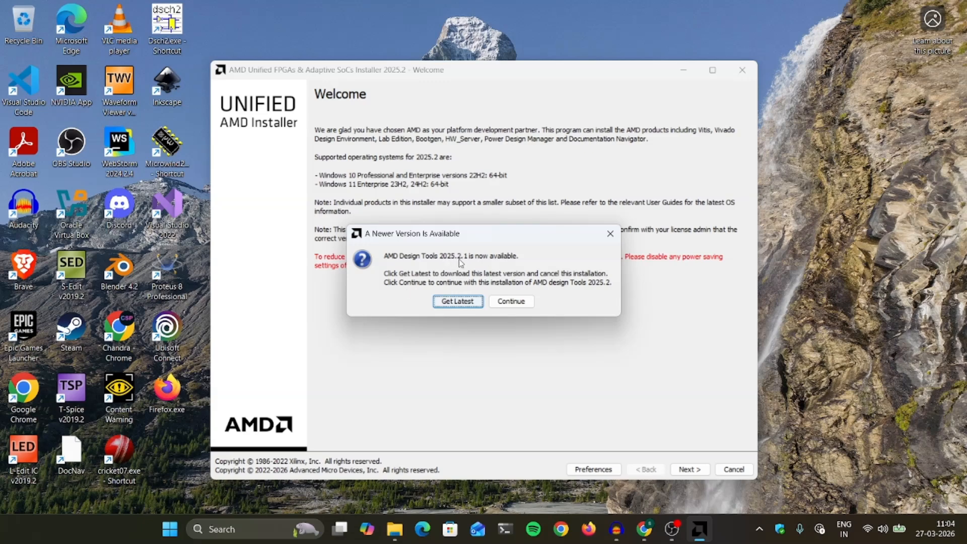
# Stay on version 2025.2 and sign in with the AMD account e-mail and password.
pyautogui.click(509, 302)
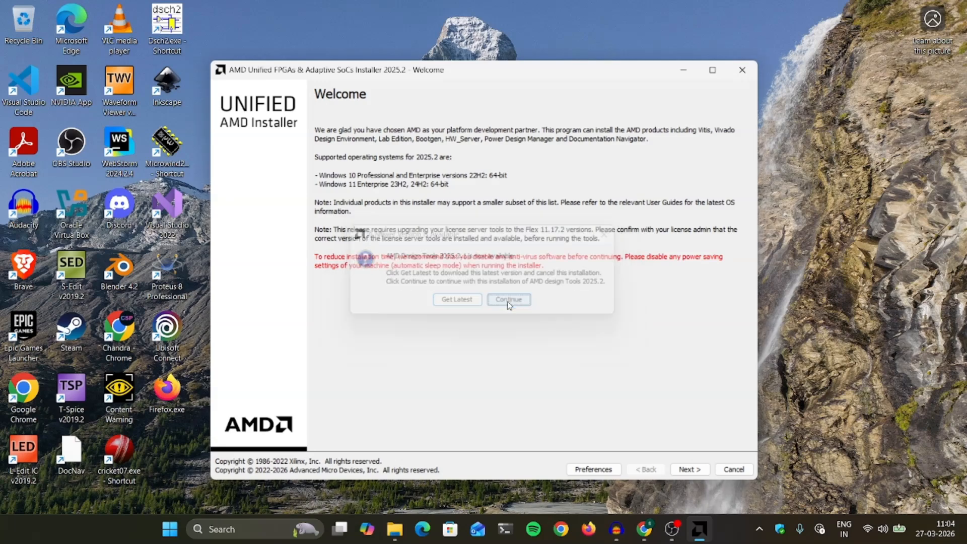
pyautogui.click(690, 470)
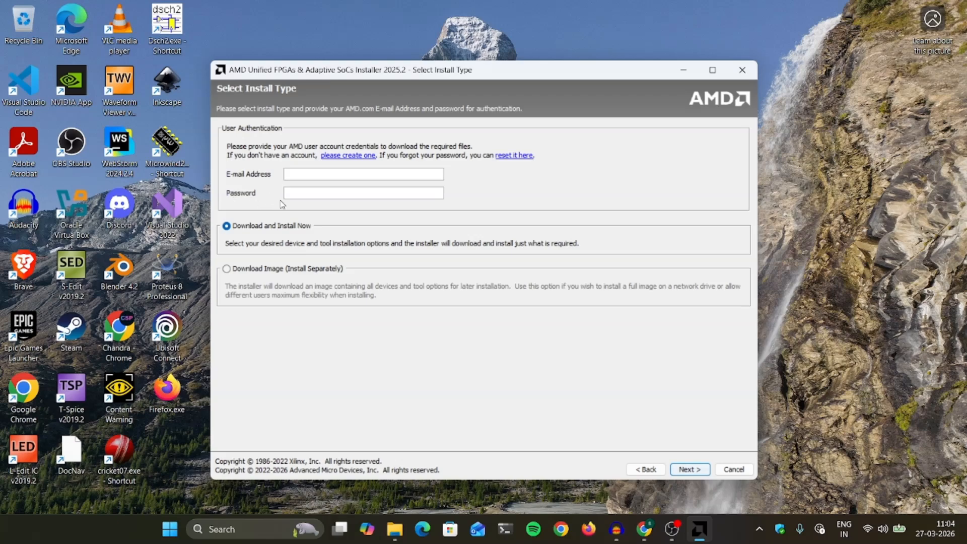
pyautogui.click(351, 174)
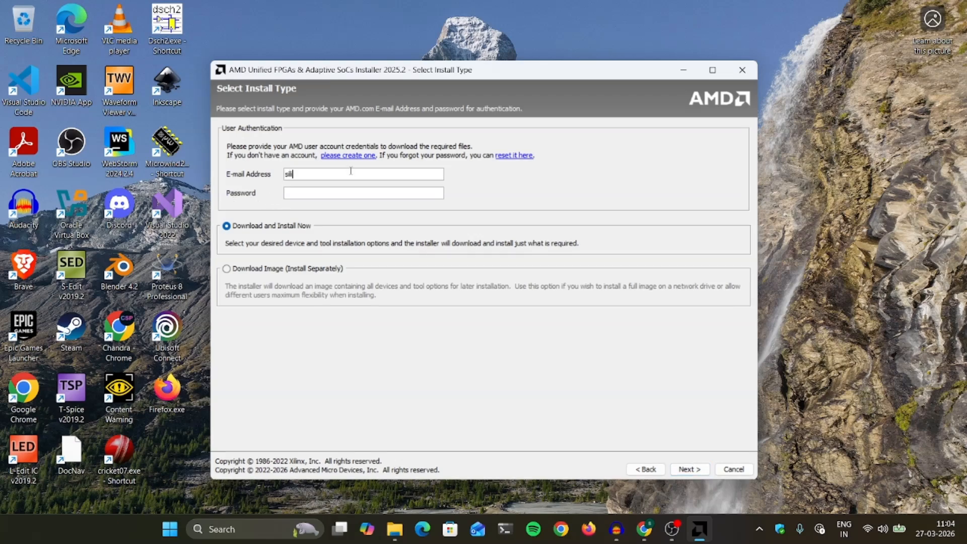
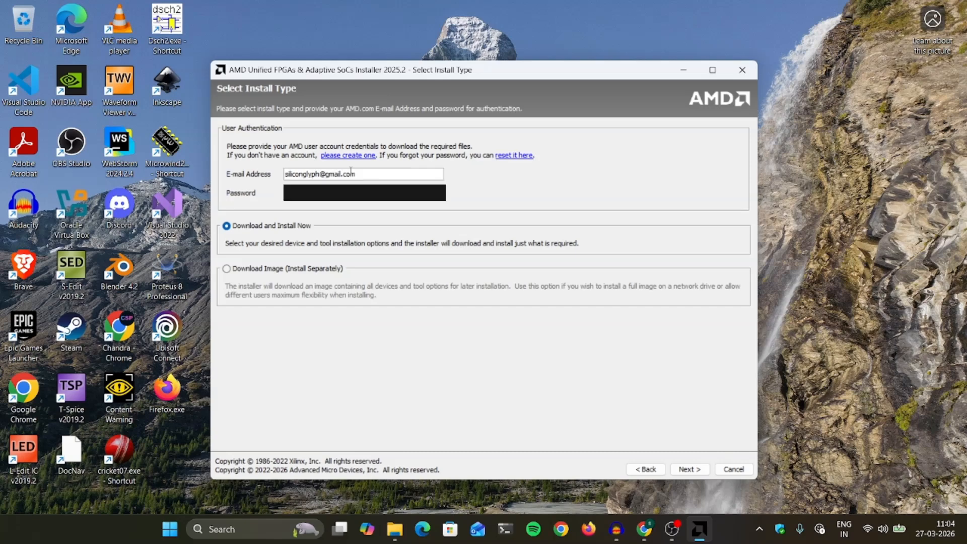
pyautogui.click(689, 470)
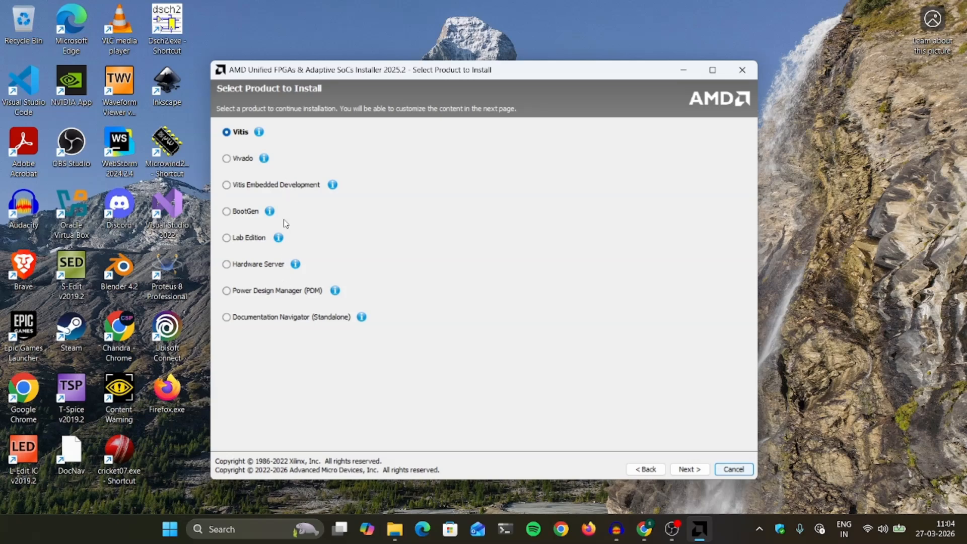
# Select Vivado on the Select Product to Install page and continue.
pyautogui.click(236, 159)
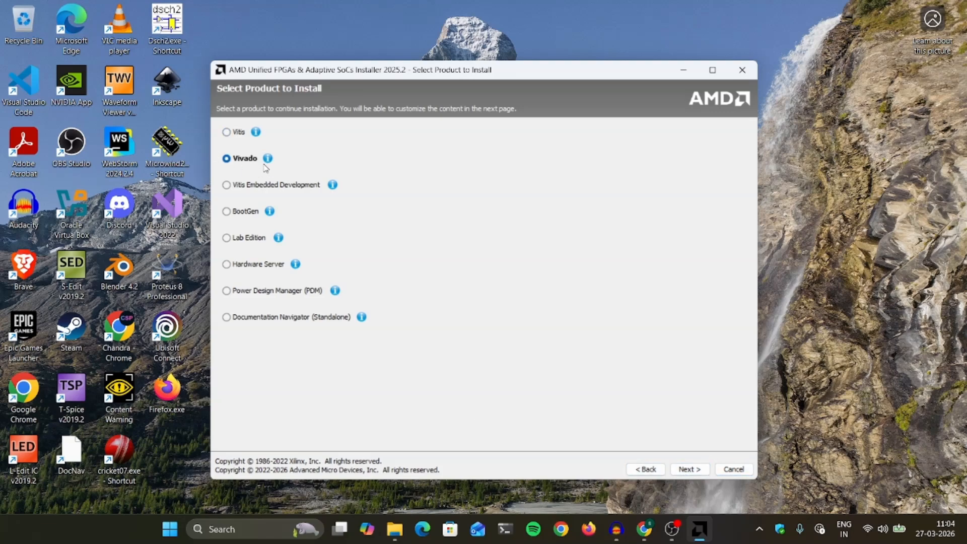
pyautogui.click(692, 470)
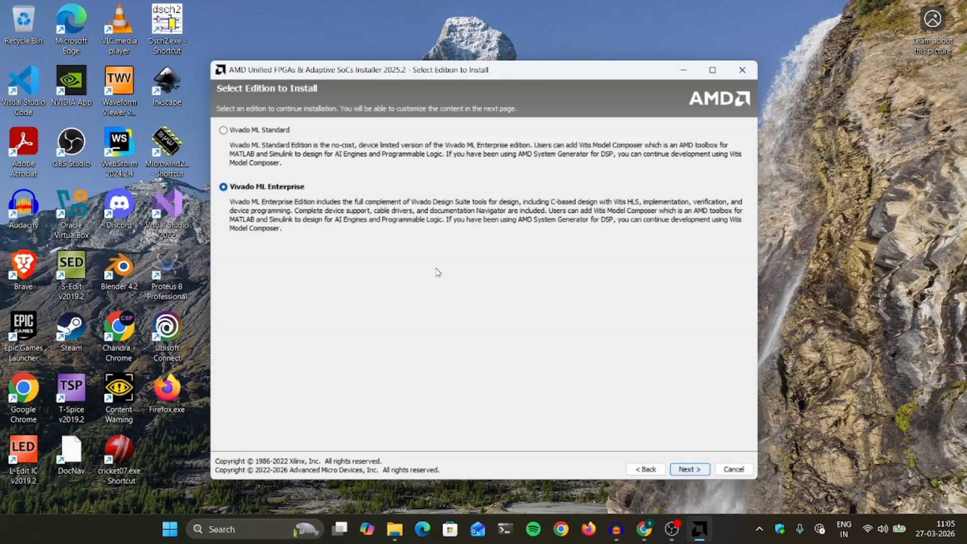
# Choose the free Vivado ML Standard edition and continue to its component list.
pyautogui.click(256, 132)
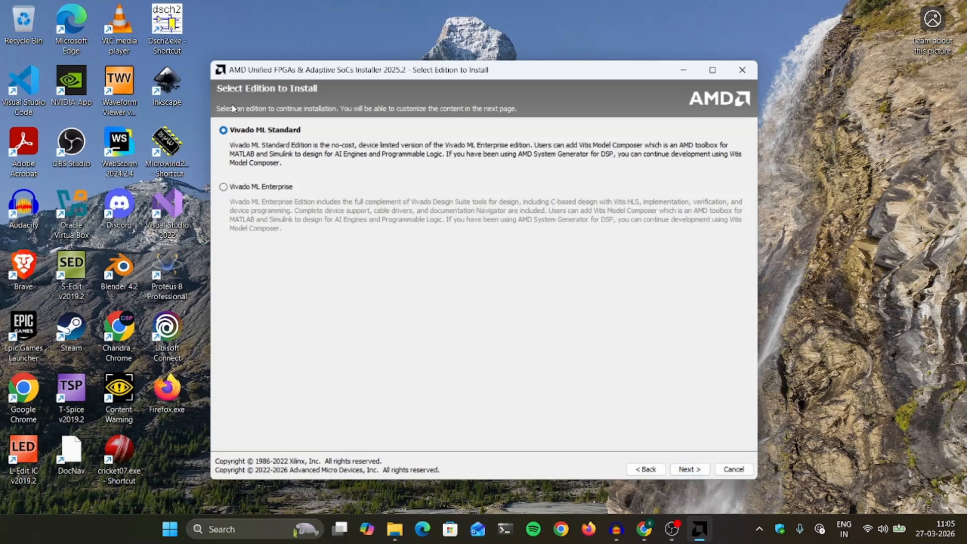
pyautogui.click(697, 473)
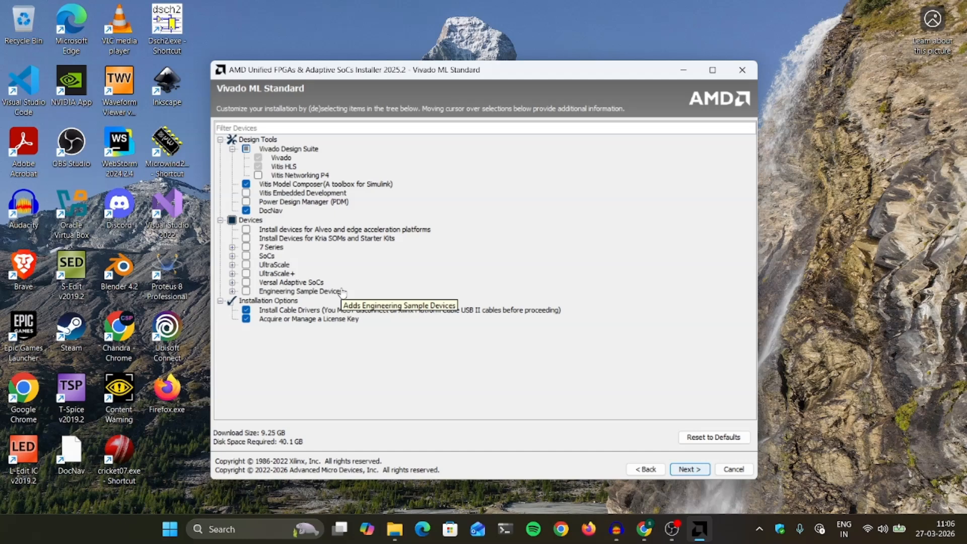
# Include all 7 Series devices, leaving SoCs, UltraScale, UltraScale+ and Versal unchecked.
pyautogui.click(232, 248)
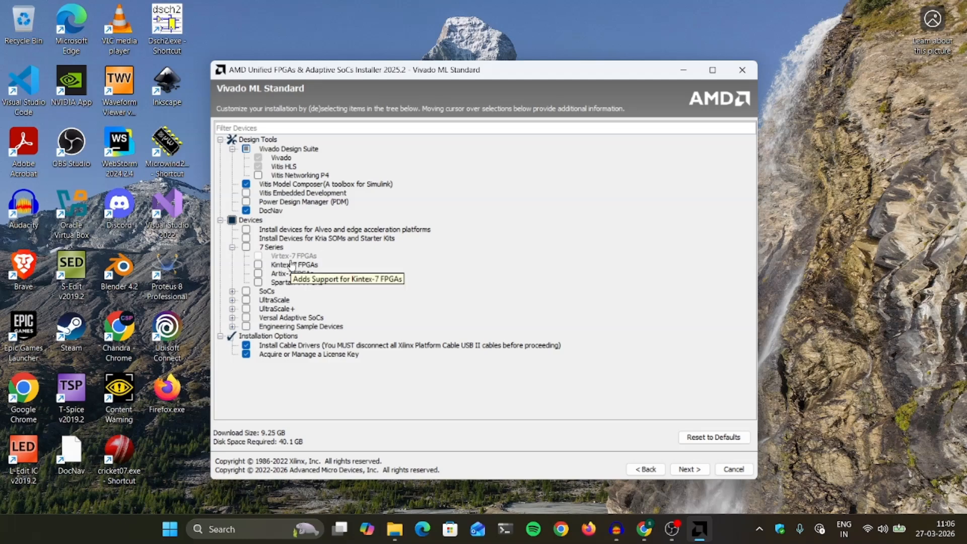
pyautogui.click(232, 248)
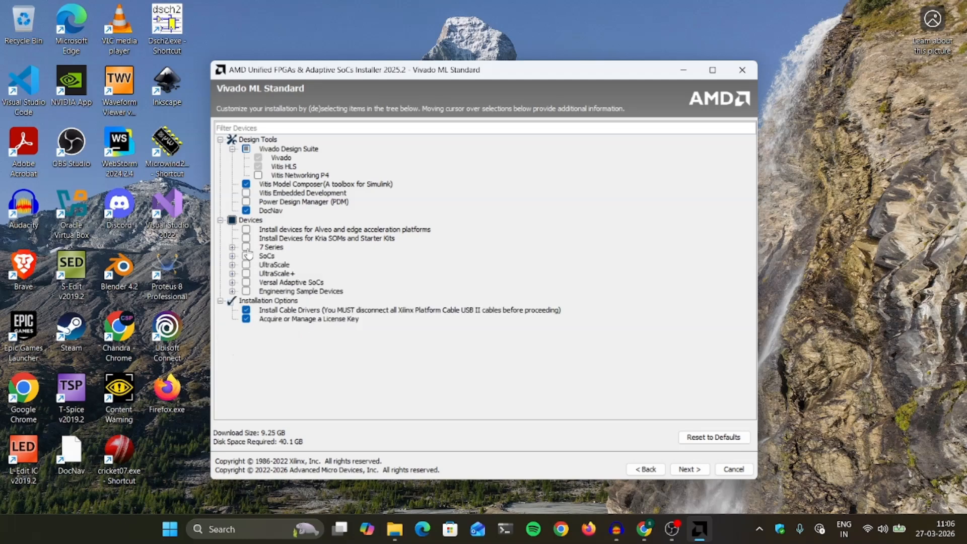
pyautogui.click(246, 249)
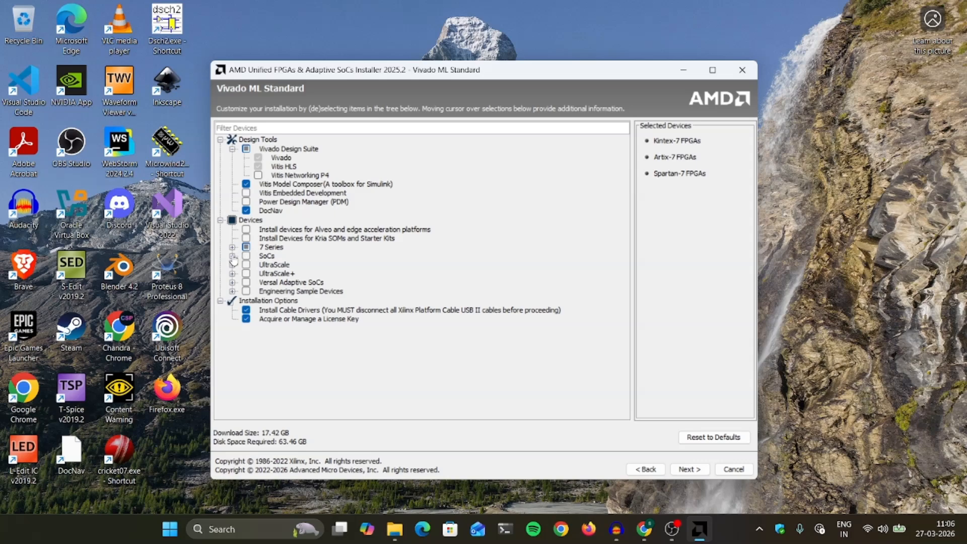
pyautogui.click(232, 256)
pyautogui.click(232, 256)
pyautogui.click(246, 256)
pyautogui.click(246, 266)
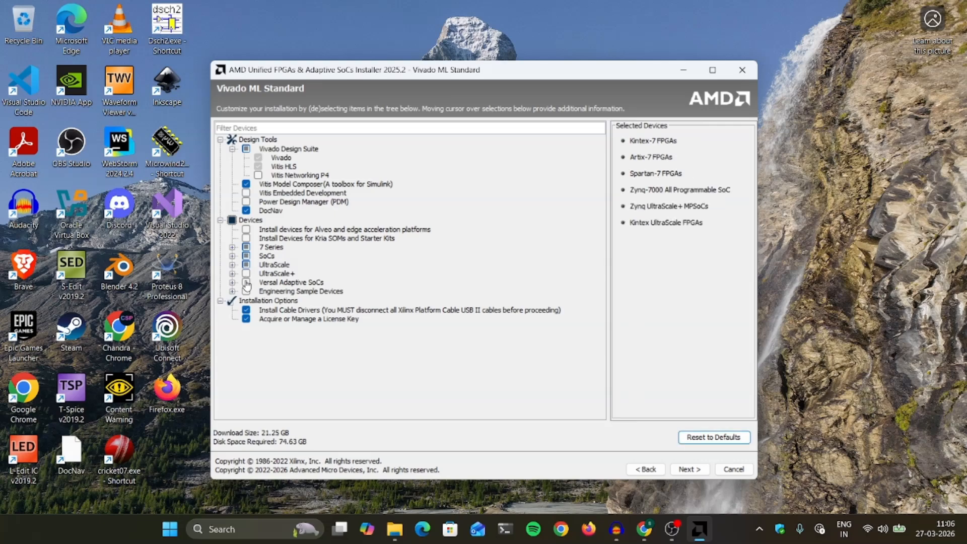
pyautogui.click(247, 274)
pyautogui.click(246, 282)
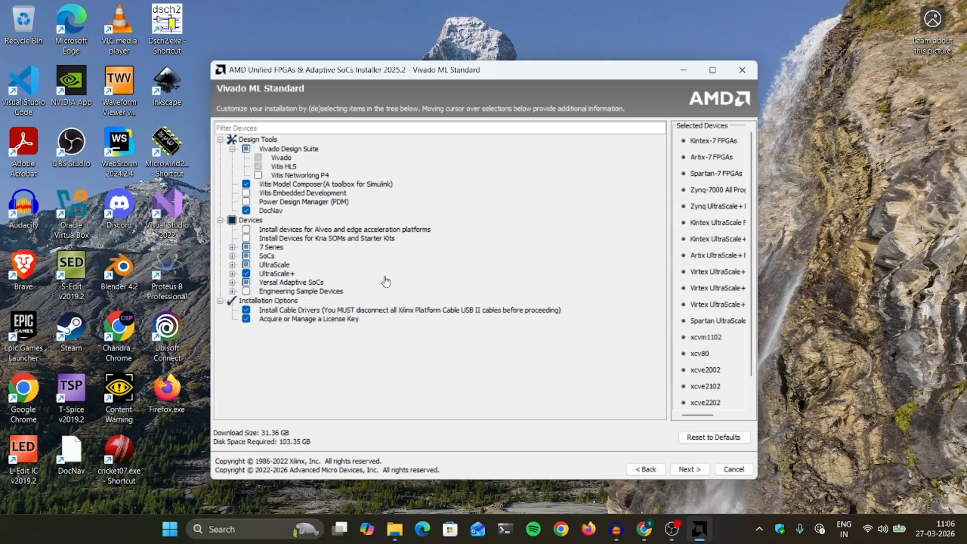
pyautogui.click(246, 273)
pyautogui.click(247, 265)
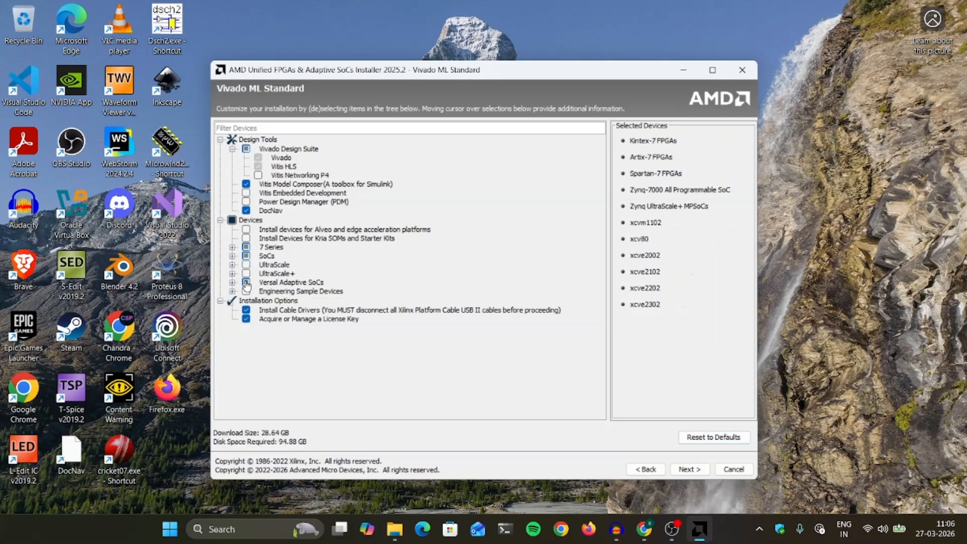
pyautogui.click(246, 282)
pyautogui.click(247, 256)
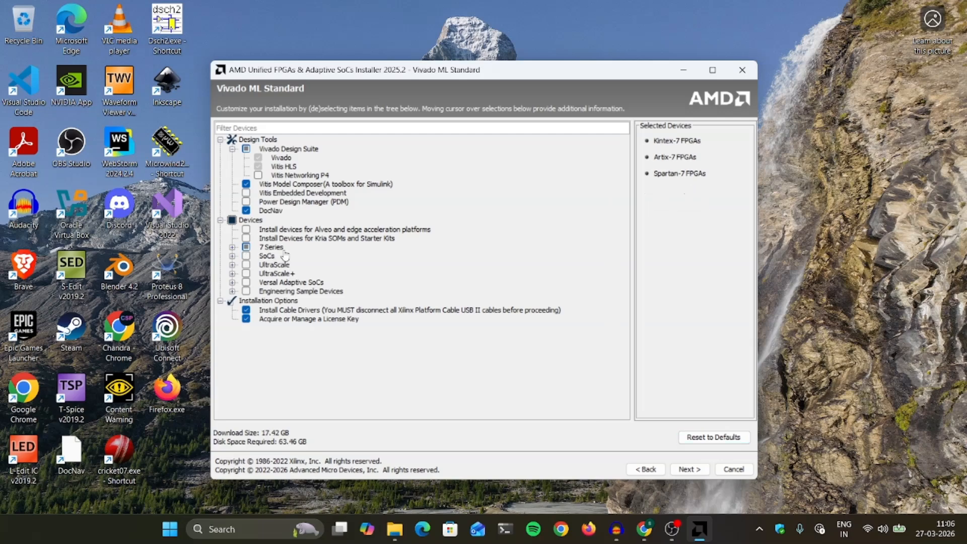
# Confirm Kintex-7 and Artix-7 remain selected under 7 Series, giving a 17.42 GB download.
pyautogui.click(232, 248)
pyautogui.click(232, 248)
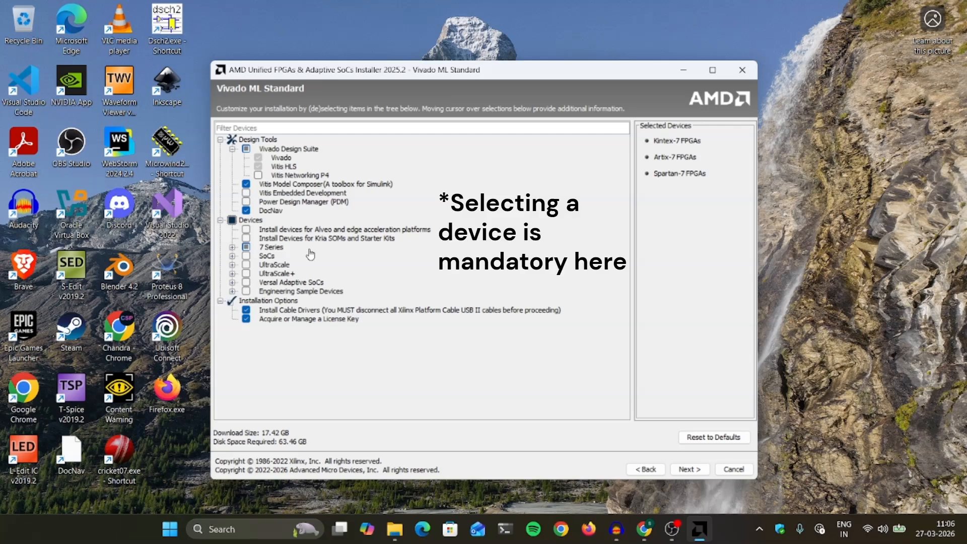
pyautogui.click(233, 248)
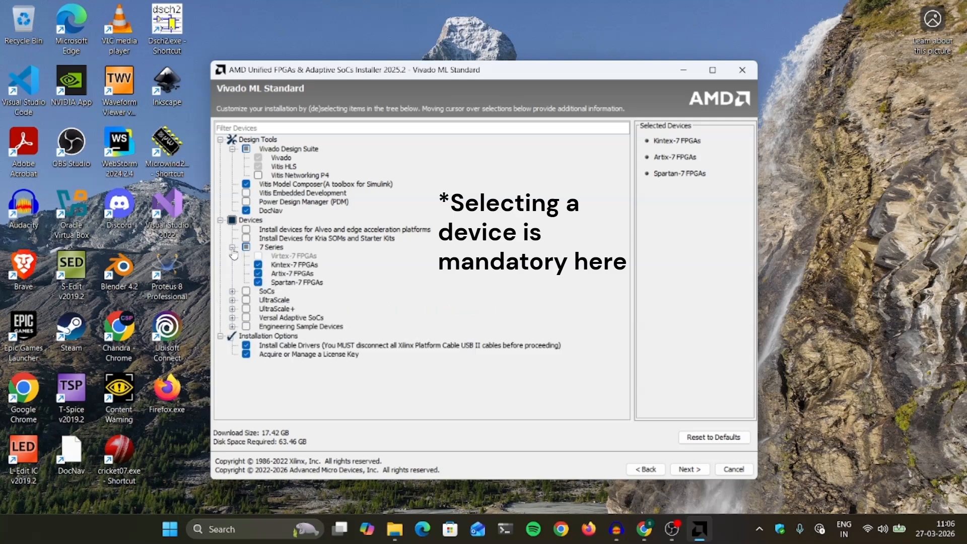
pyautogui.click(258, 265)
pyautogui.click(258, 274)
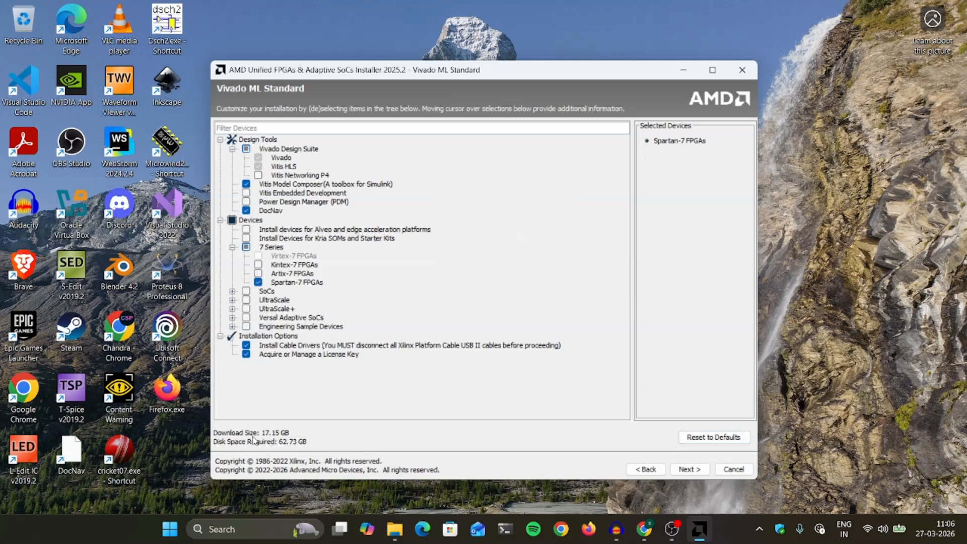
pyautogui.click(259, 274)
pyautogui.click(258, 264)
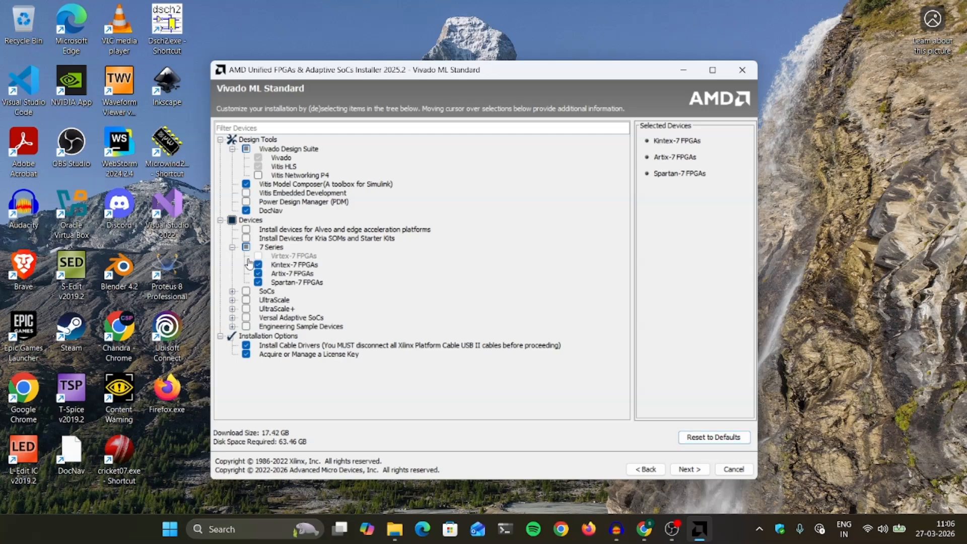
pyautogui.click(232, 247)
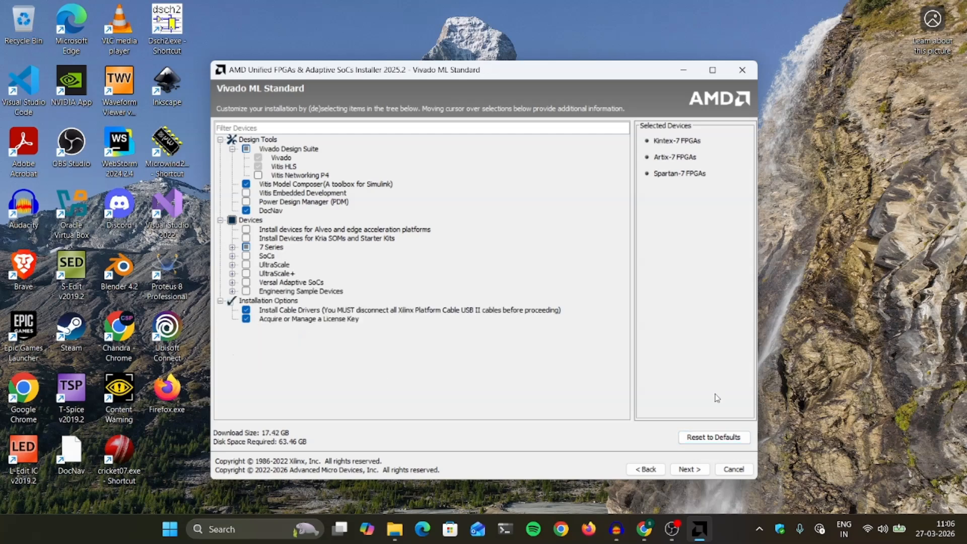
# Accept the Vivado EULA, DocNav, Model Composer and third-party DocNav license agreements.
pyautogui.click(690, 469)
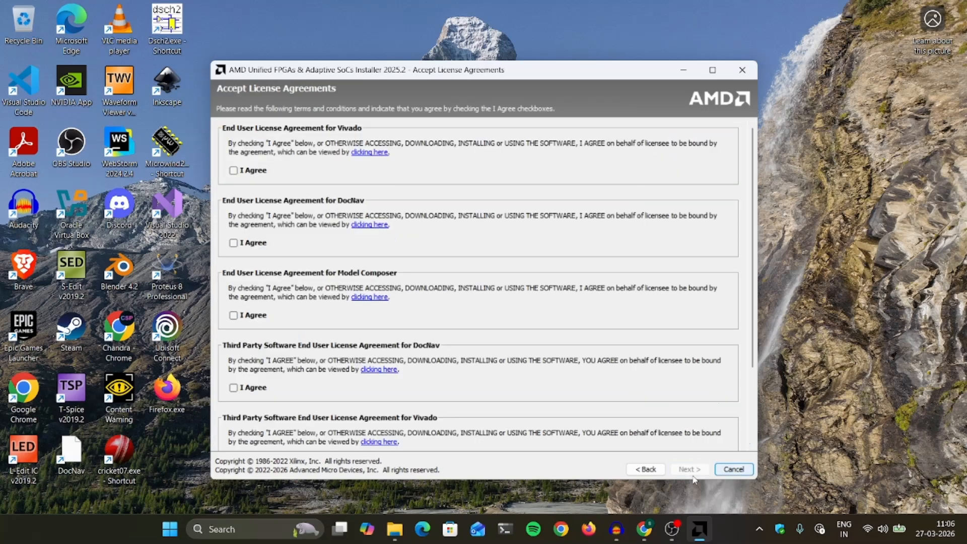
pyautogui.scroll(-3, 752, 194)
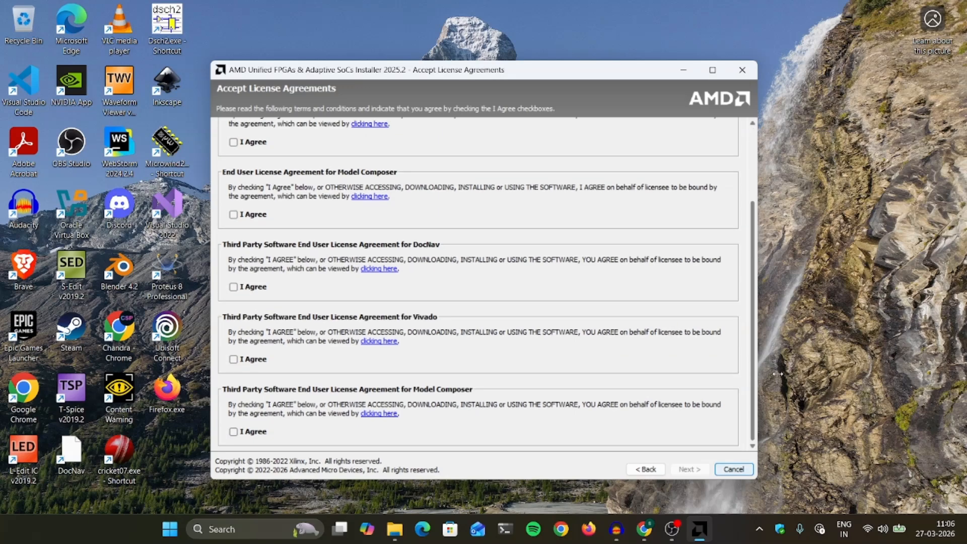
pyautogui.scroll(3, 752, 194)
pyautogui.click(235, 171)
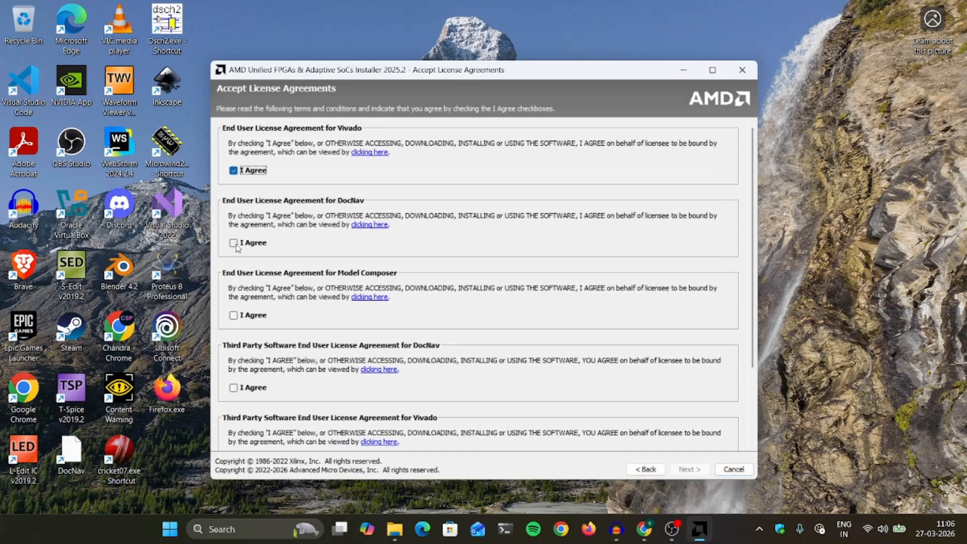
pyautogui.click(233, 243)
pyautogui.click(233, 315)
pyautogui.click(234, 388)
# Accept the third-party Vivado and Model Composer agreements and go to the destination page.
pyautogui.scroll(-2, 582, 409)
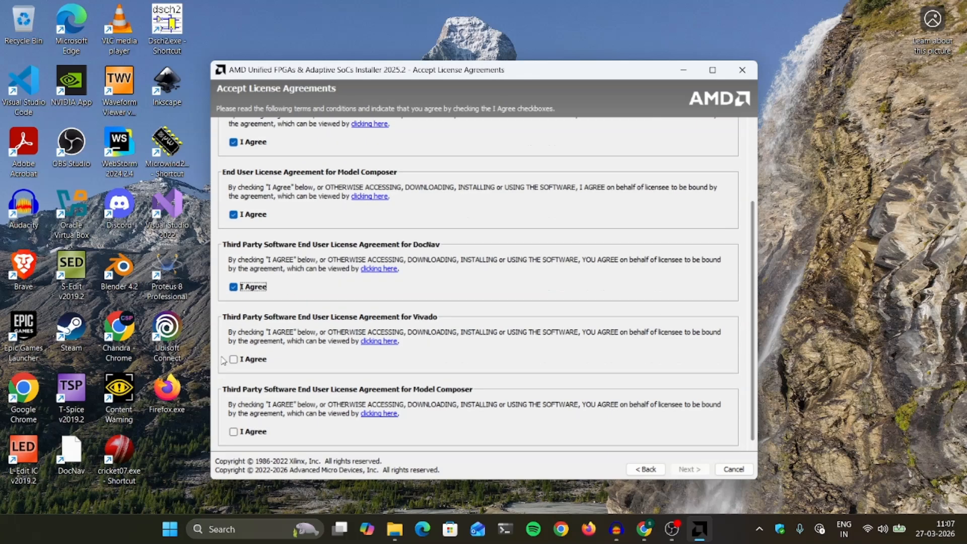
pyautogui.click(244, 360)
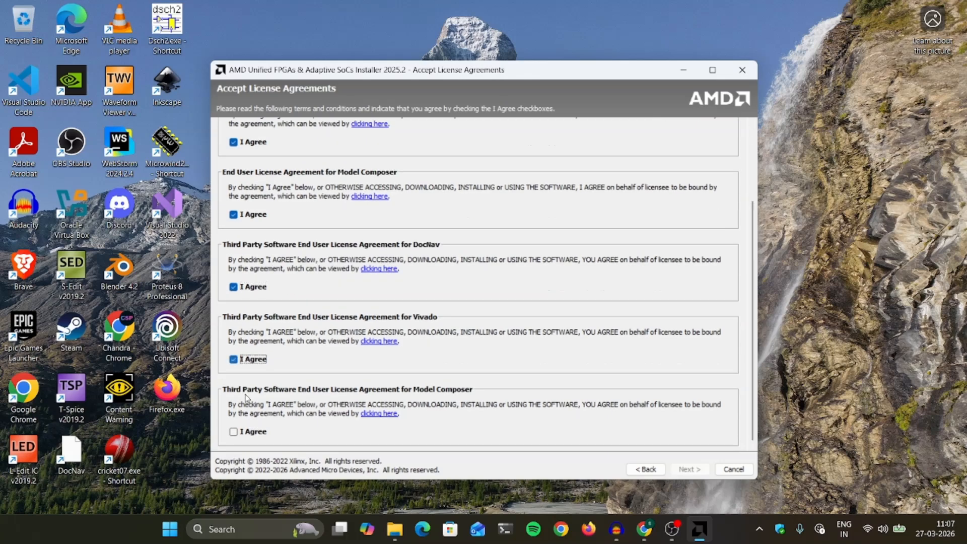
pyautogui.click(247, 433)
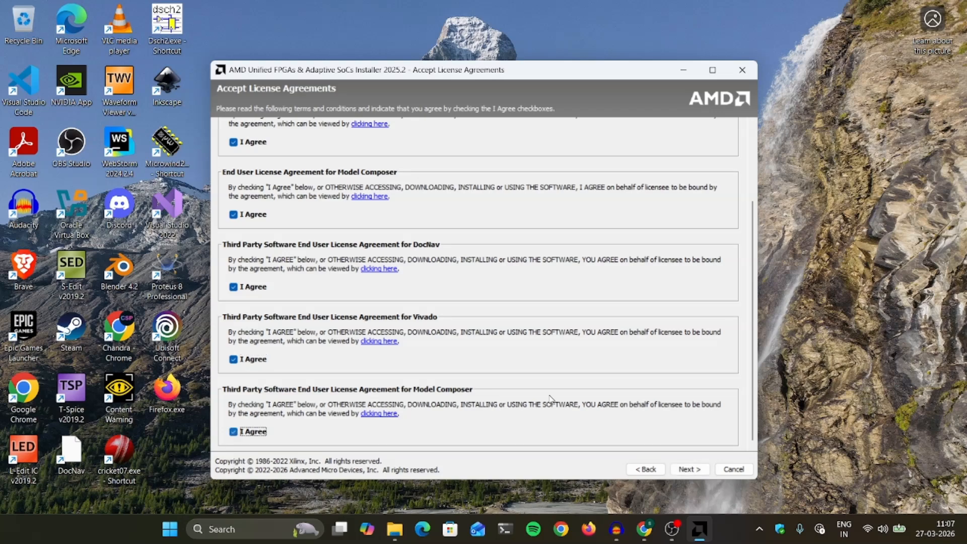
pyautogui.click(686, 469)
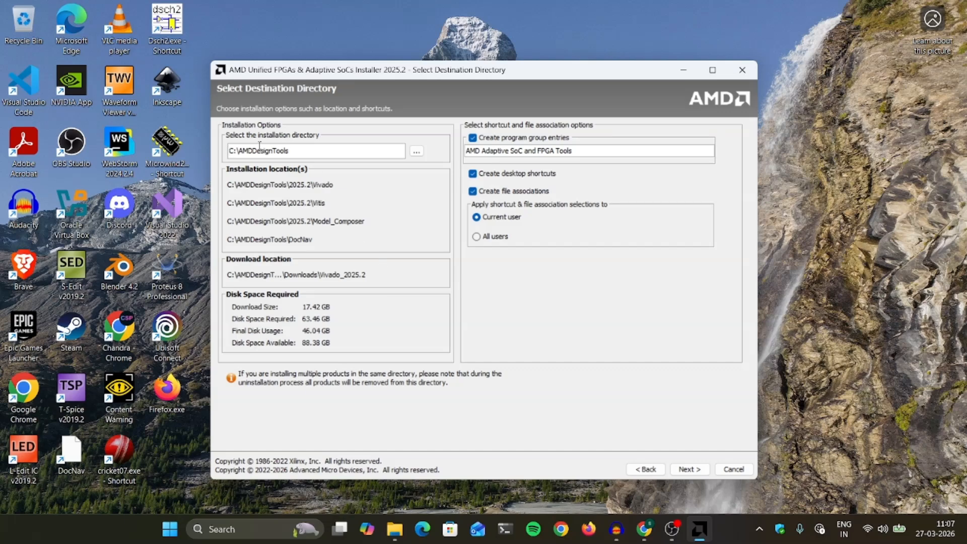
# Create folder xilinx_2025 on drive D: and set it as the installation directory.
pyautogui.click(417, 151)
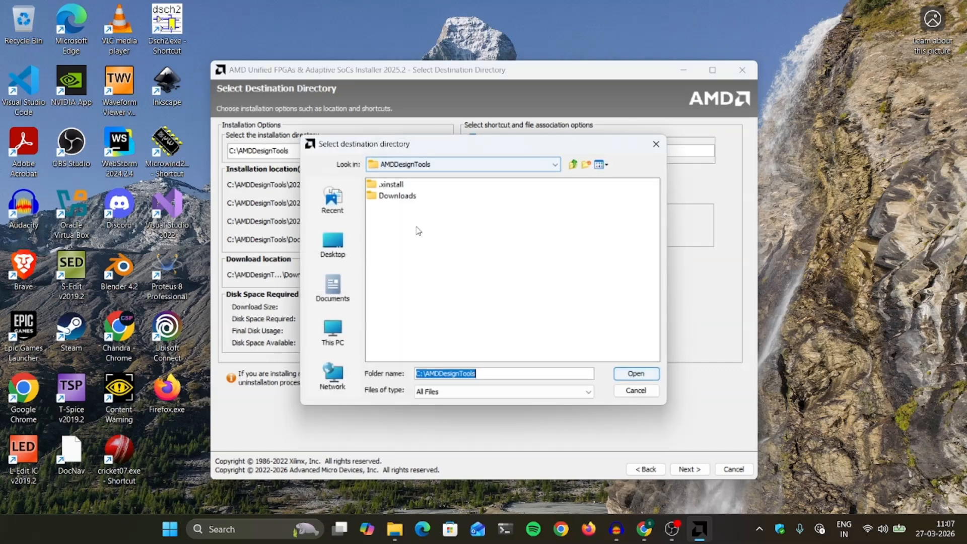
pyautogui.click(556, 165)
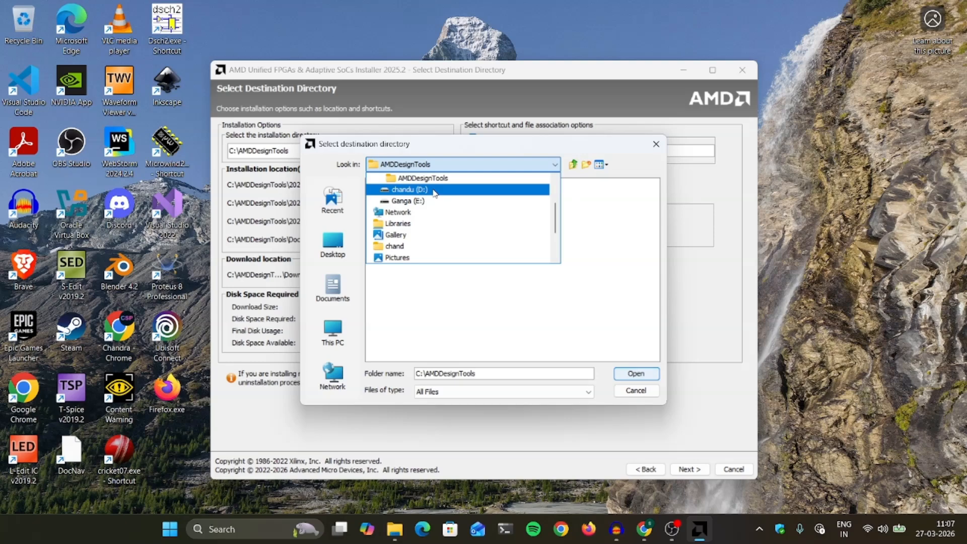
pyautogui.click(434, 191)
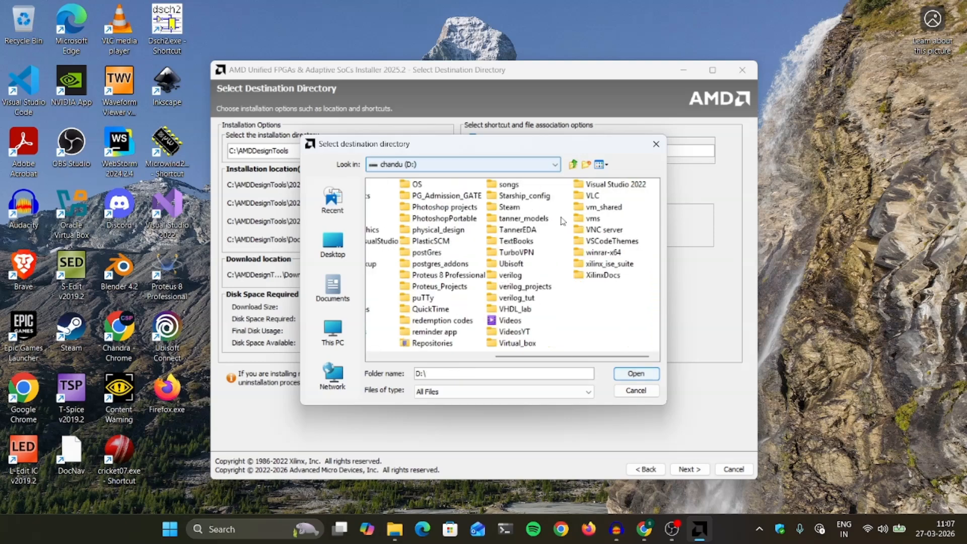
pyautogui.click(587, 166)
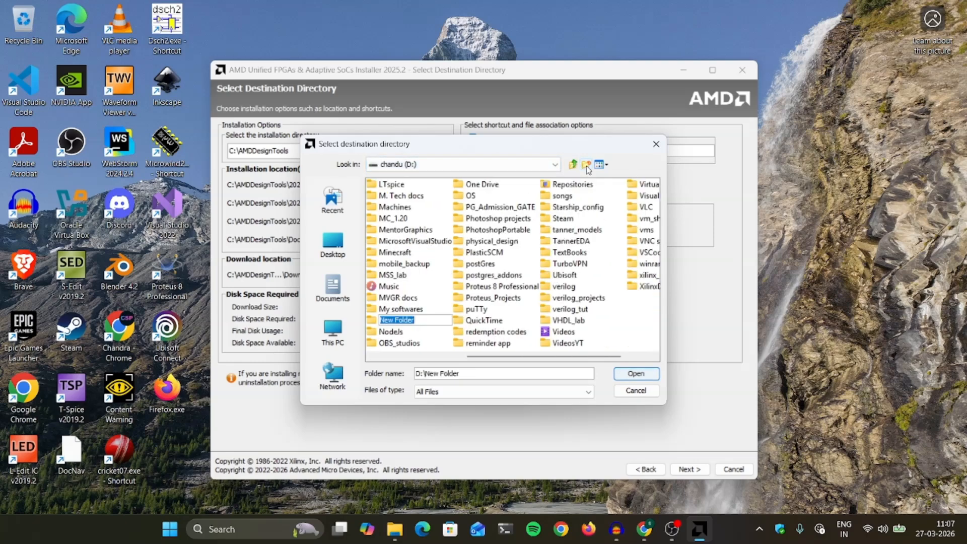
pyautogui.write('xilinx_2025')
pyautogui.press('Return')
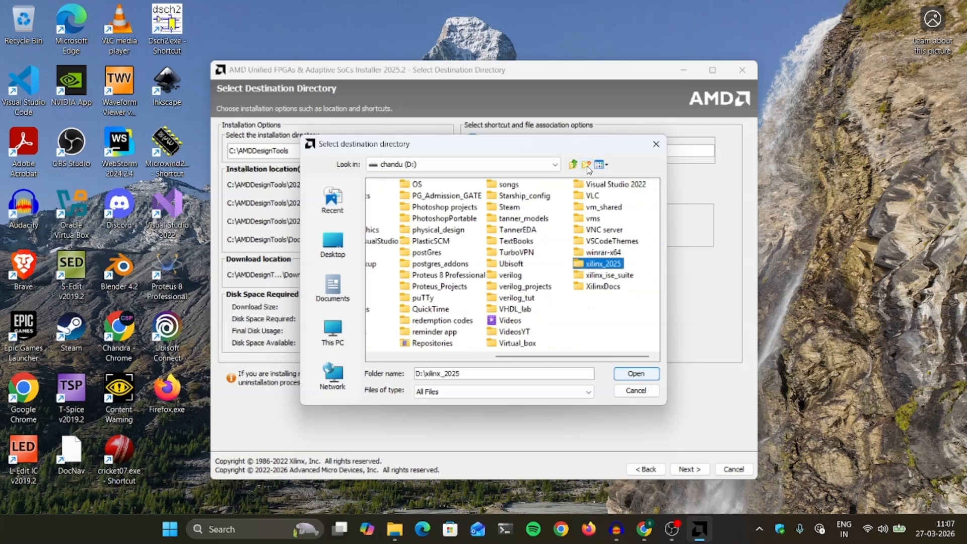
pyautogui.click(645, 377)
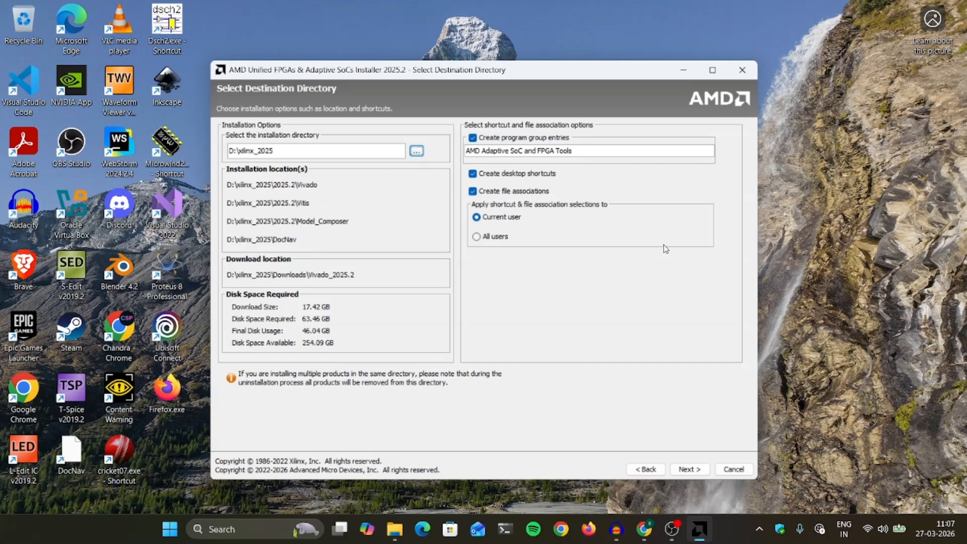
pyautogui.click(690, 470)
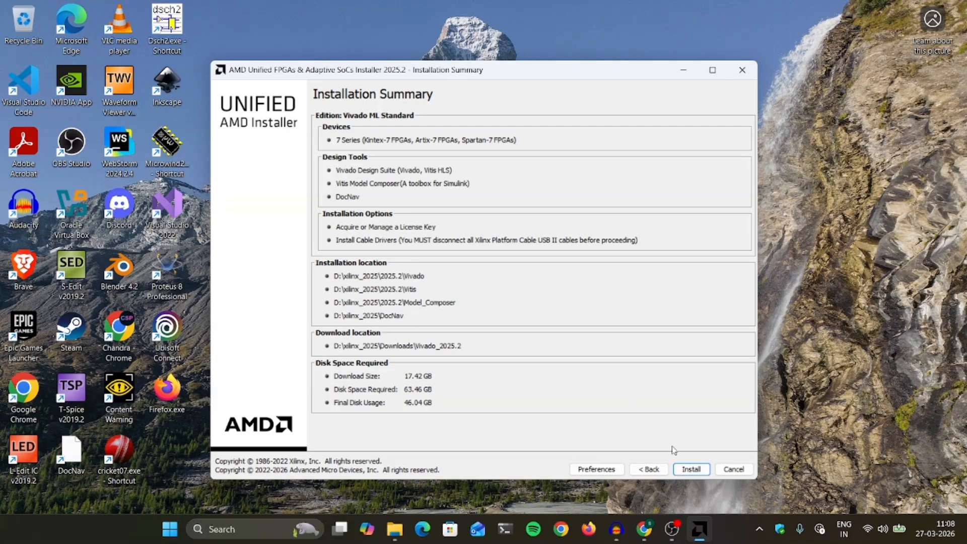
# Start installing Vivado ML Standard with 7 Series devices into D:\xilinx_2025.
pyautogui.click(689, 468)
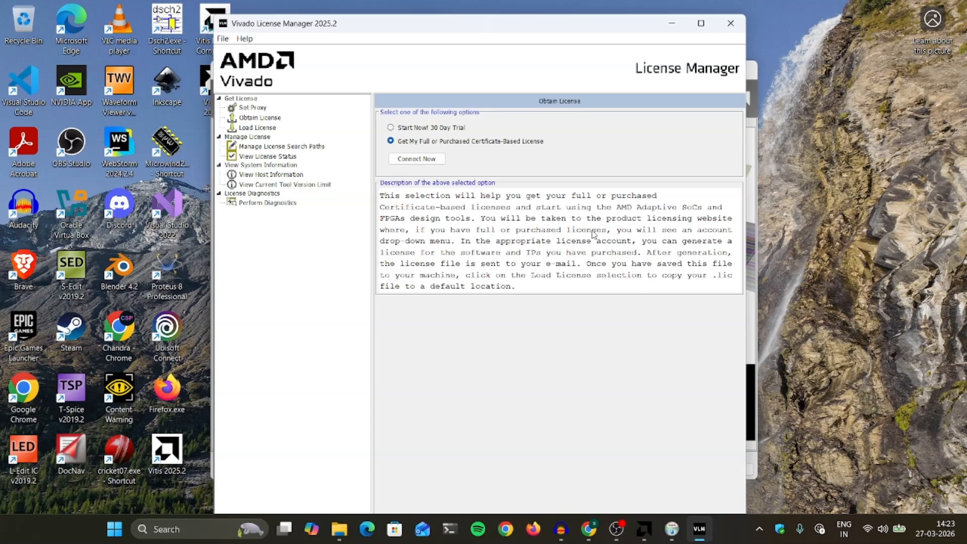
# Confirm the forced reinstall of WinPcap 4.1.3 over the existing copy.
pyautogui.moveTo(536, 33); pyautogui.dragTo(720, 37)
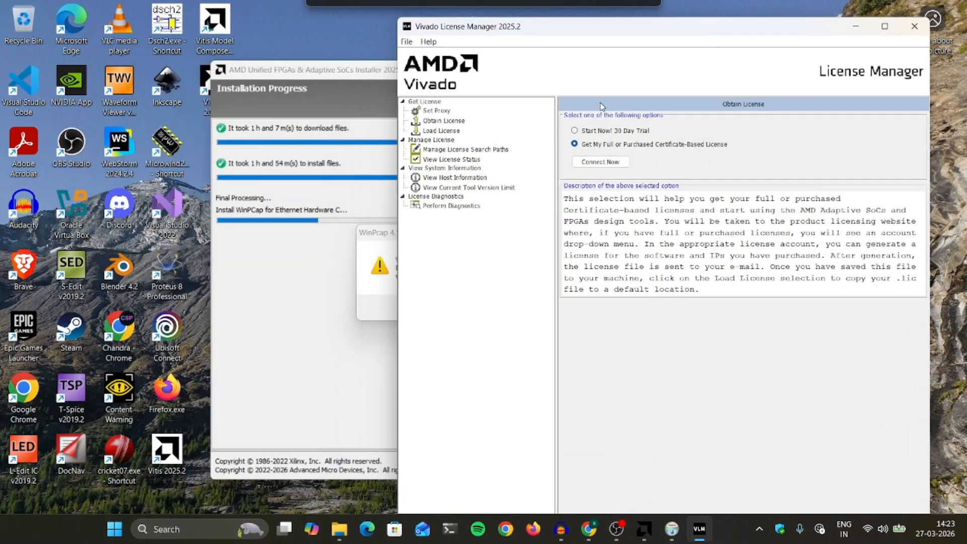
pyautogui.click(375, 234)
pyautogui.moveTo(479, 237); pyautogui.dragTo(478, 212)
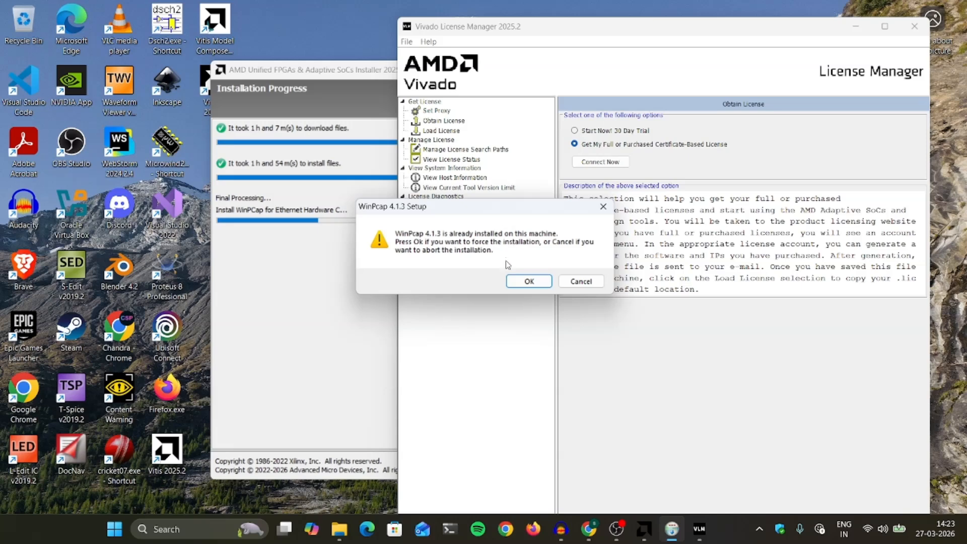
pyautogui.click(527, 282)
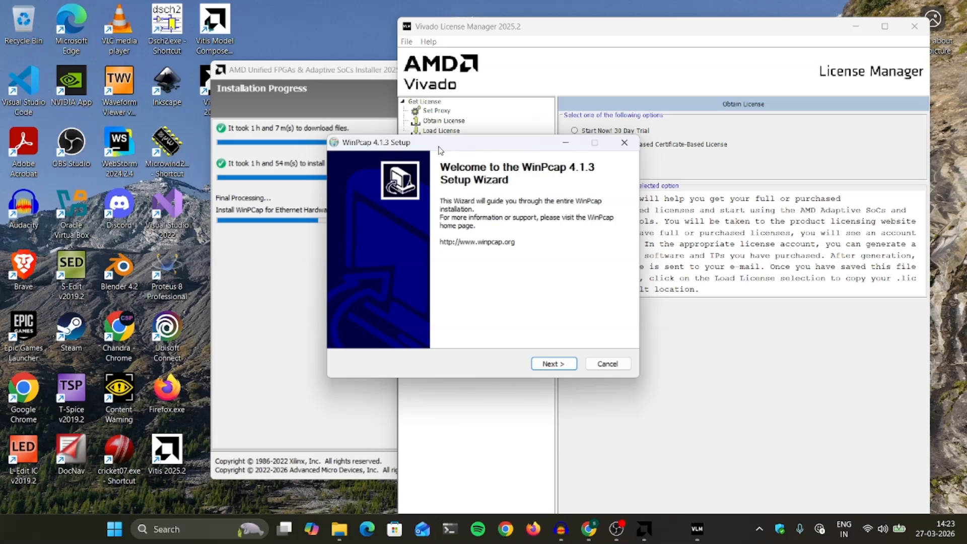
# Run the WinPcap wizard through license and install, ignoring the npf.sys write error, then finish.
pyautogui.moveTo(462, 139); pyautogui.dragTo(451, 131)
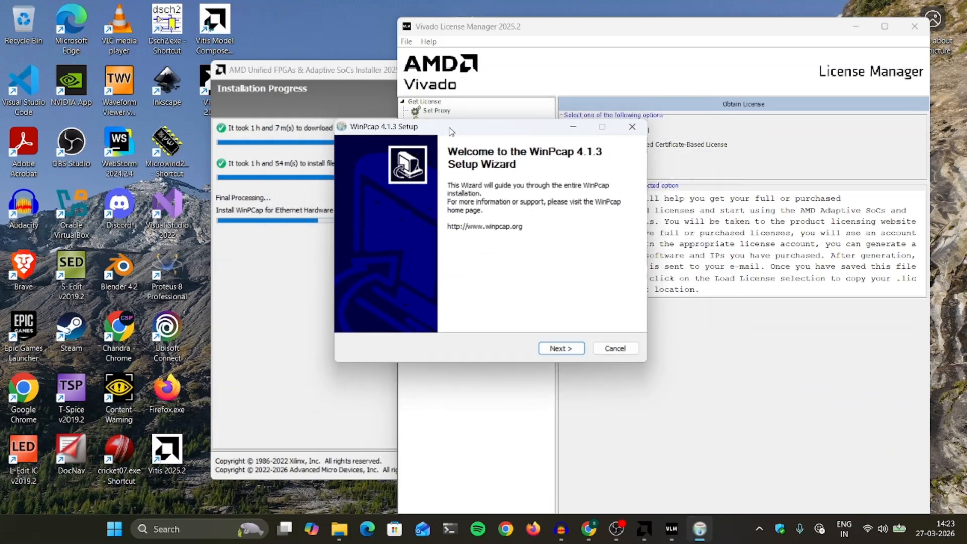
pyautogui.click(558, 349)
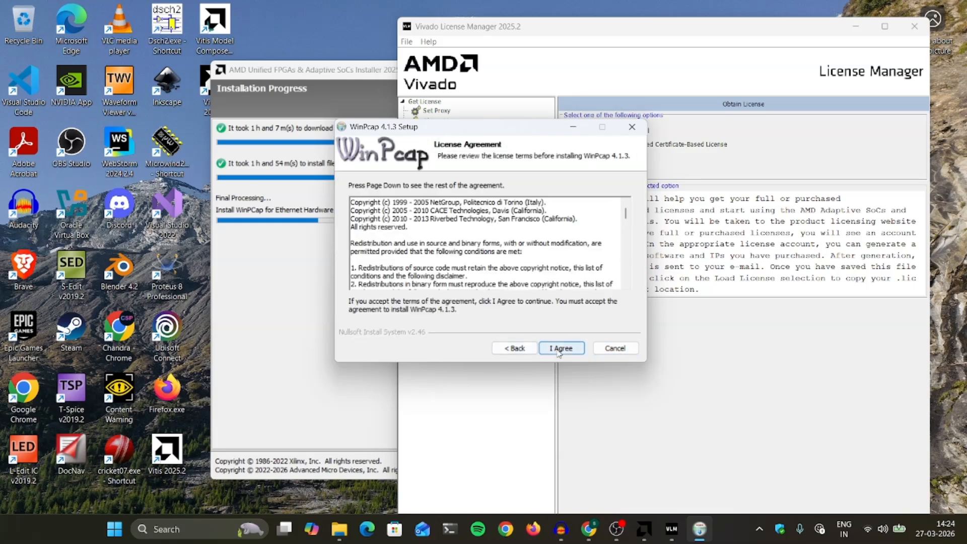
pyautogui.click(559, 349)
pyautogui.click(558, 350)
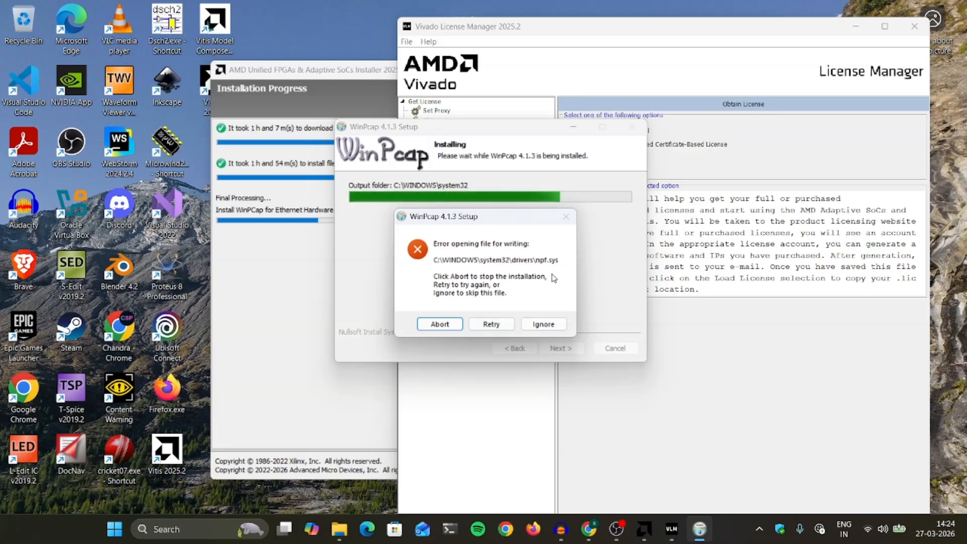
pyautogui.click(544, 323)
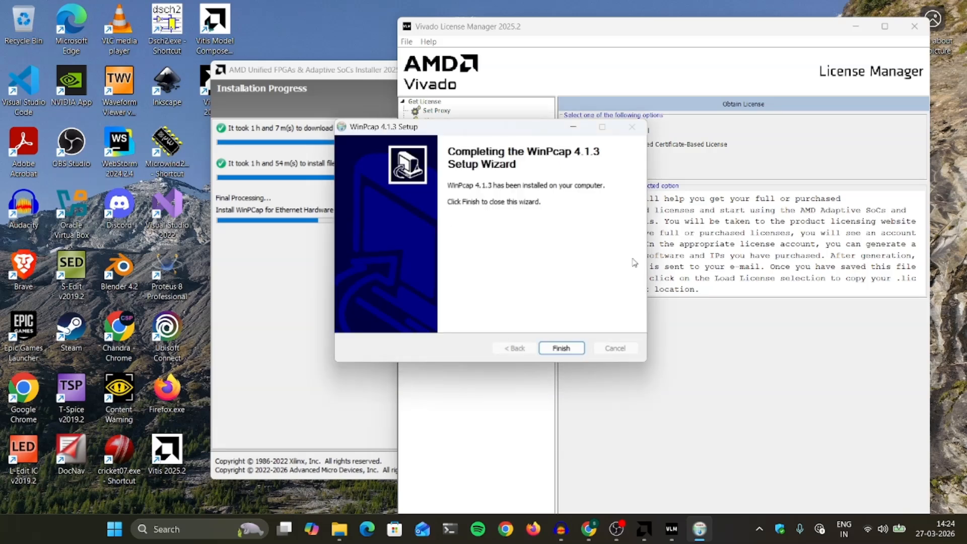
pyautogui.click(555, 353)
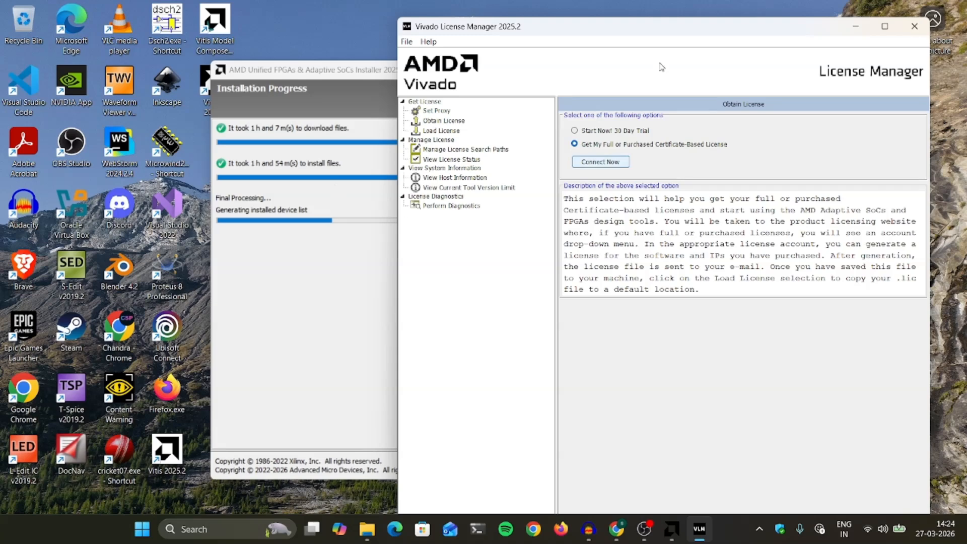
# Connect to the licensing website for a full certificate-based license from Vivado License Manager.
pyautogui.moveTo(668, 35); pyautogui.dragTo(545, 21)
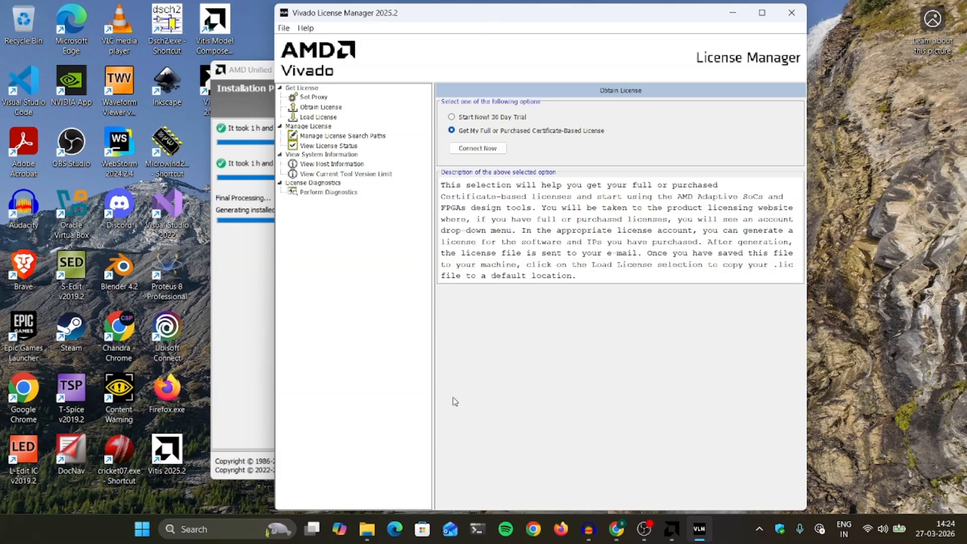
pyautogui.moveTo(513, 17); pyautogui.dragTo(536, 28)
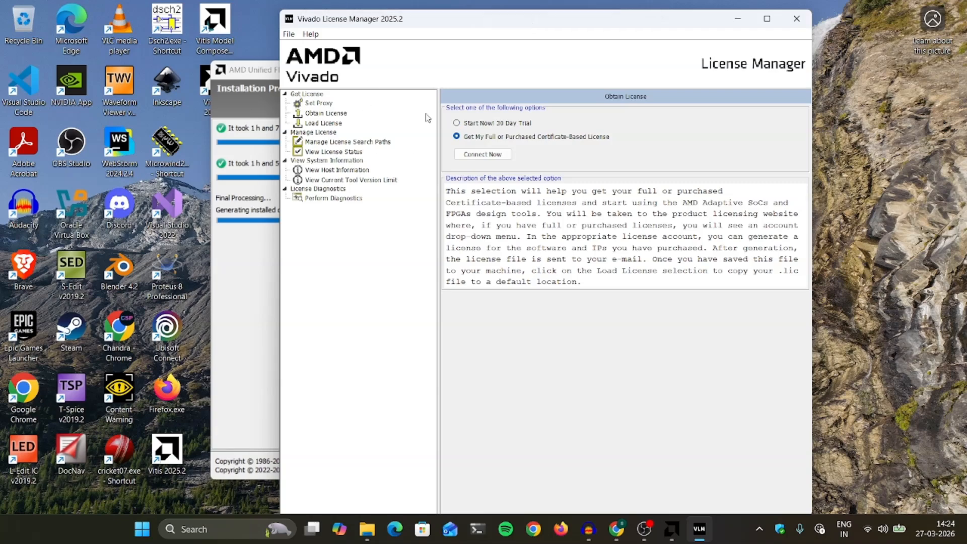
pyautogui.click(488, 158)
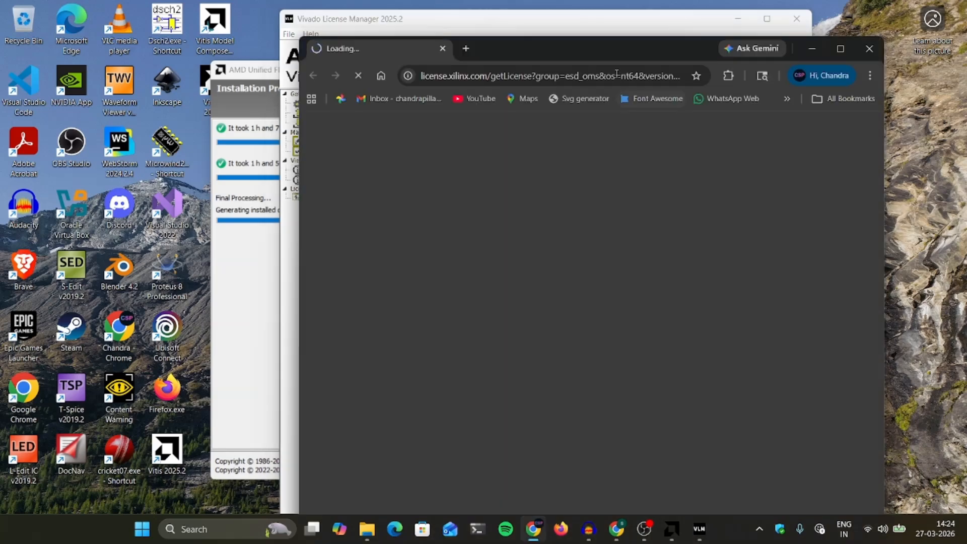
# Copy the failed license page's URL and switch to the other Chrome window.
pyautogui.click(655, 76)
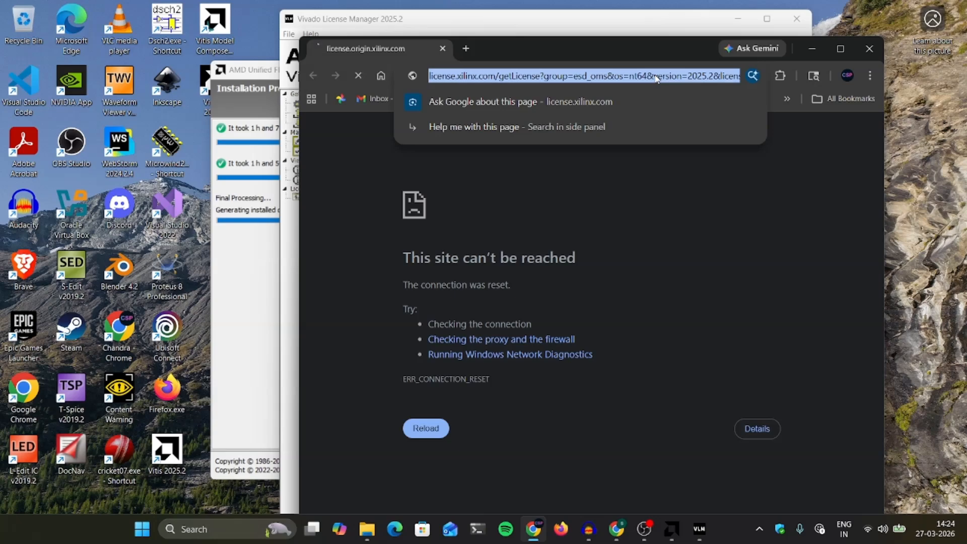
pyautogui.click(812, 49)
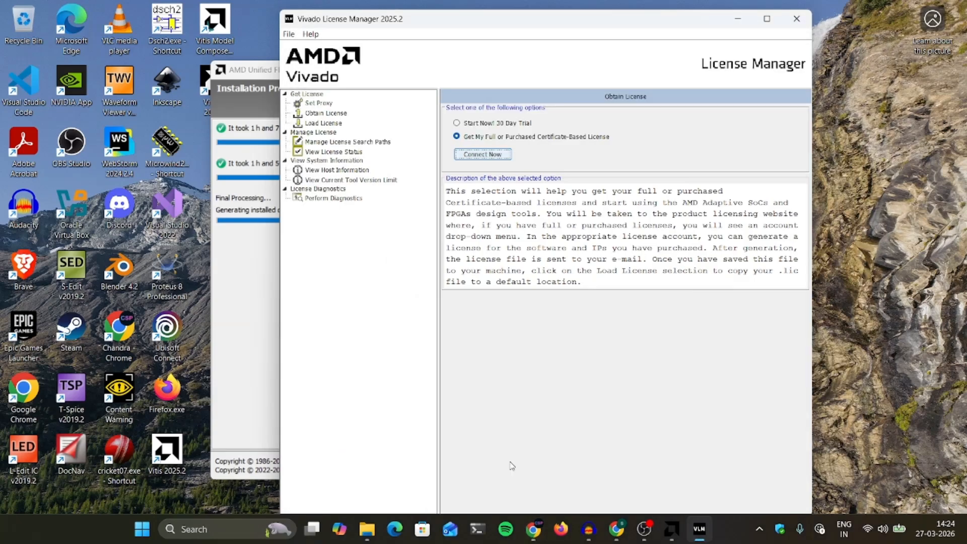
pyautogui.click(622, 529)
# Load the copied license URL in a new tab and close the failed Chrome window.
pyautogui.click(315, 13)
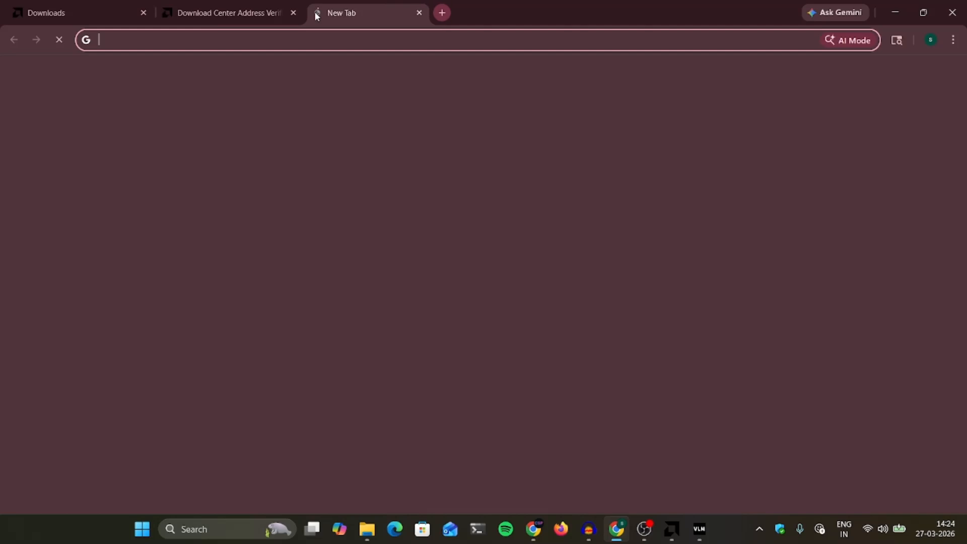
pyautogui.hotkey('ctrl', 'v')
pyautogui.press('Return')
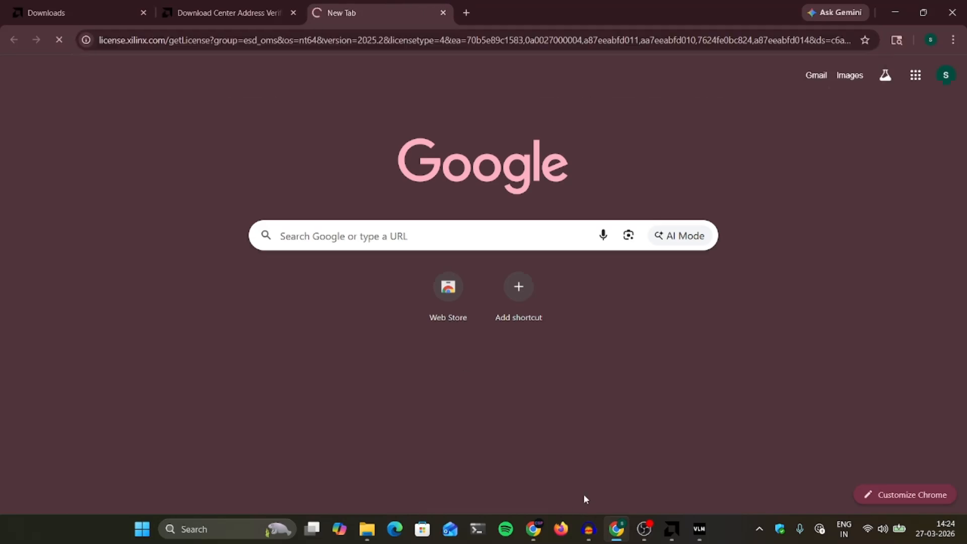
pyautogui.rightClick(534, 529)
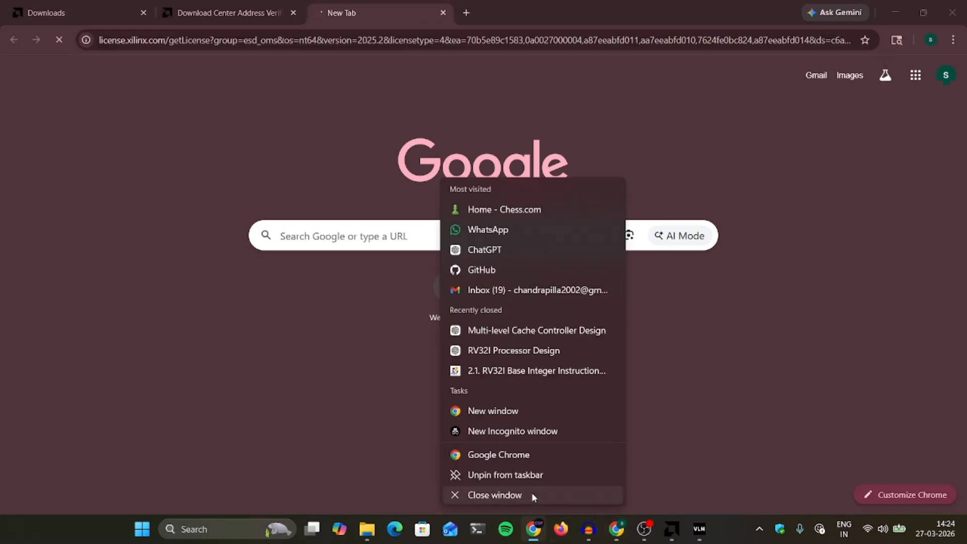
pyautogui.click(533, 495)
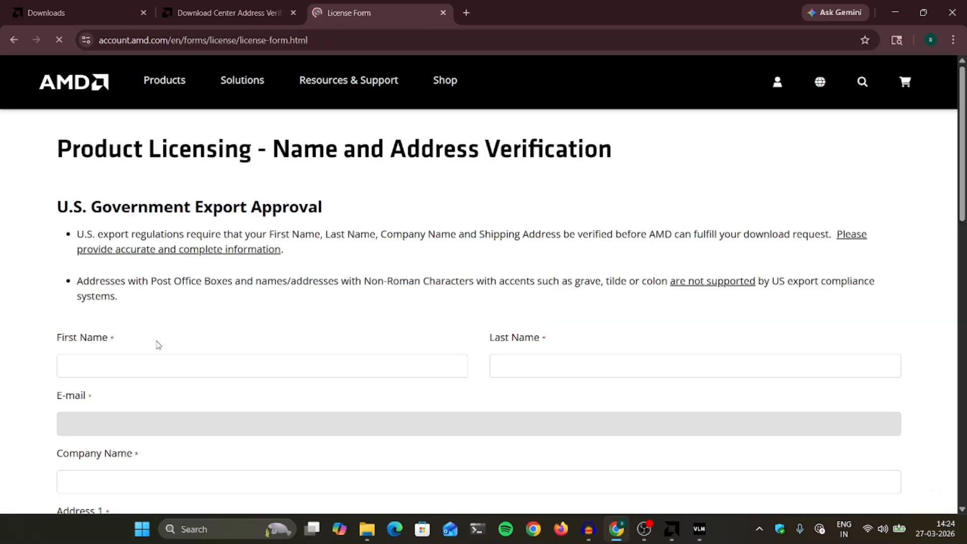
# Review the name and address verification form and submit it.
pyautogui.moveTo(59, 152); pyautogui.dragTo(620, 160)
pyautogui.click(380, 161)
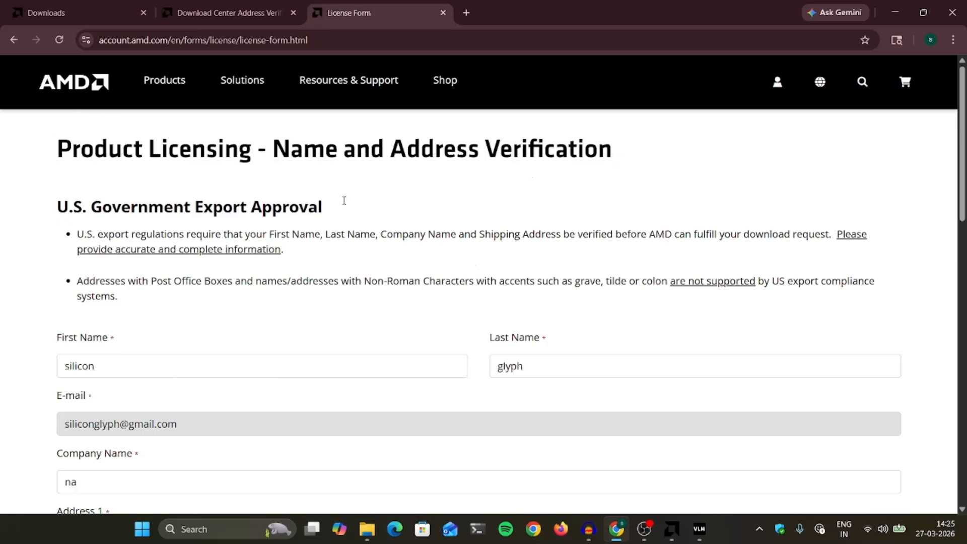
pyautogui.scroll(-1, 458, 145)
pyautogui.scroll(-3, 459, 145)
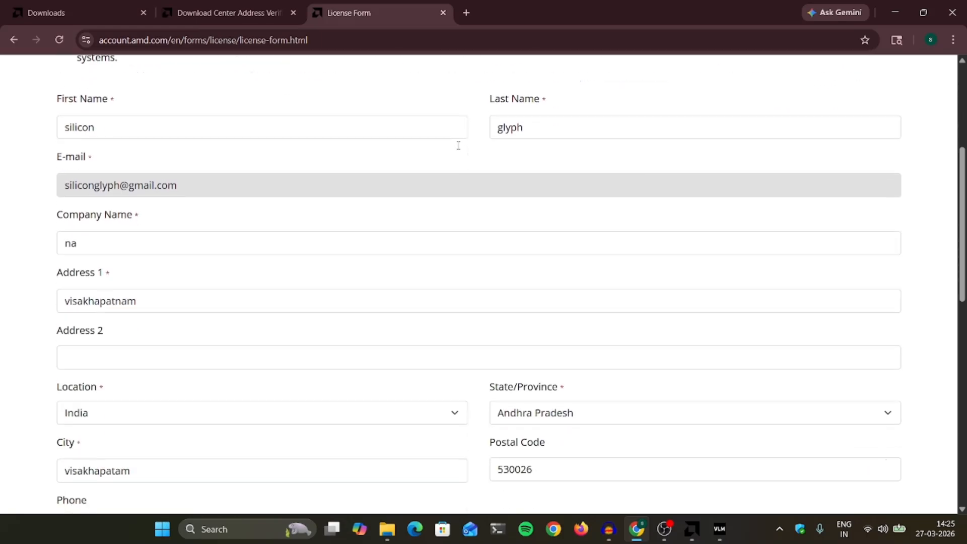
pyautogui.scroll(2, 456, 169)
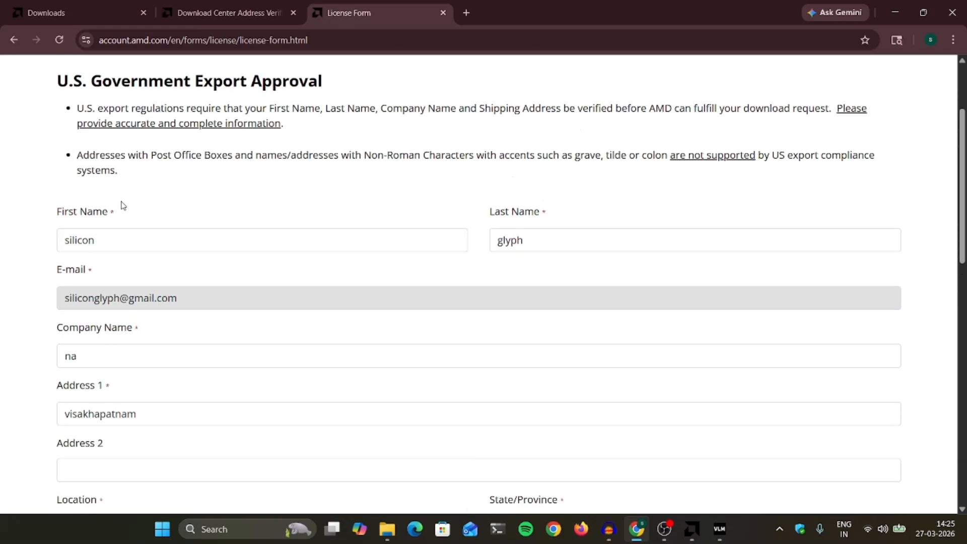
pyautogui.scroll(-5, 296, 252)
pyautogui.scroll(-1, 296, 253)
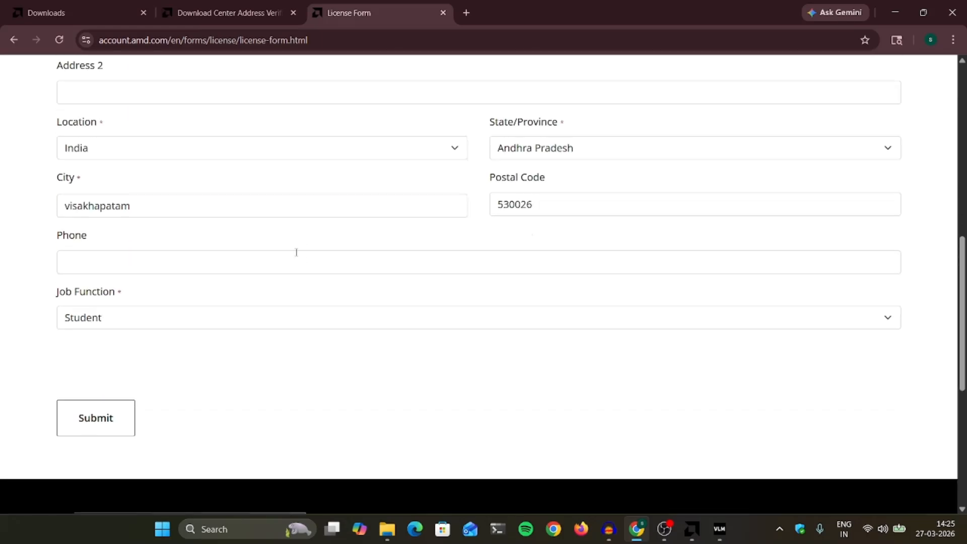
pyautogui.scroll(1, 296, 252)
pyautogui.scroll(-3, 296, 252)
pyautogui.click(103, 291)
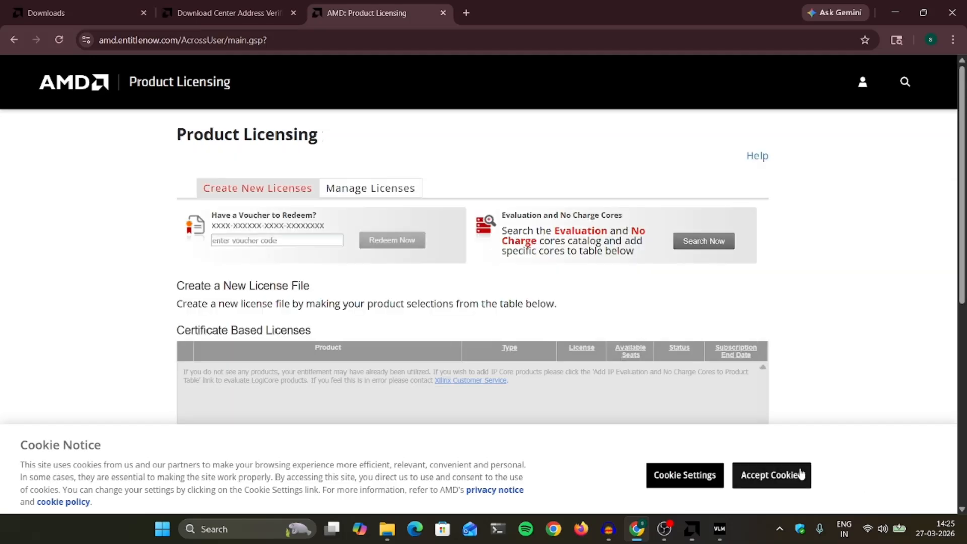
# Accept cookies, check Vivado Design Suite HL WebPACK 2015 and Earlier, and open Generate Node-Locked License.
pyautogui.click(793, 473)
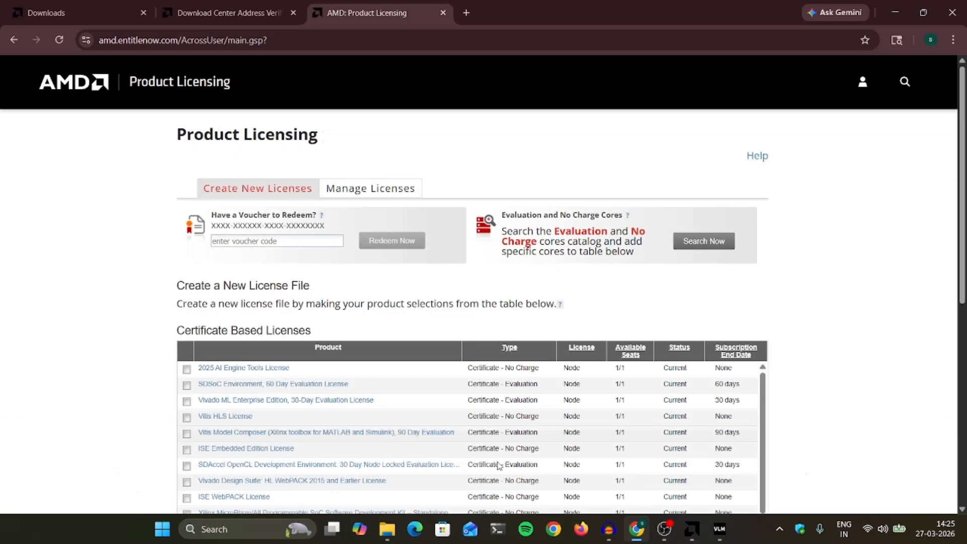
pyautogui.scroll(-2, 481, 436)
pyautogui.scroll(-1, 831, 357)
pyautogui.scroll(-1, 831, 357)
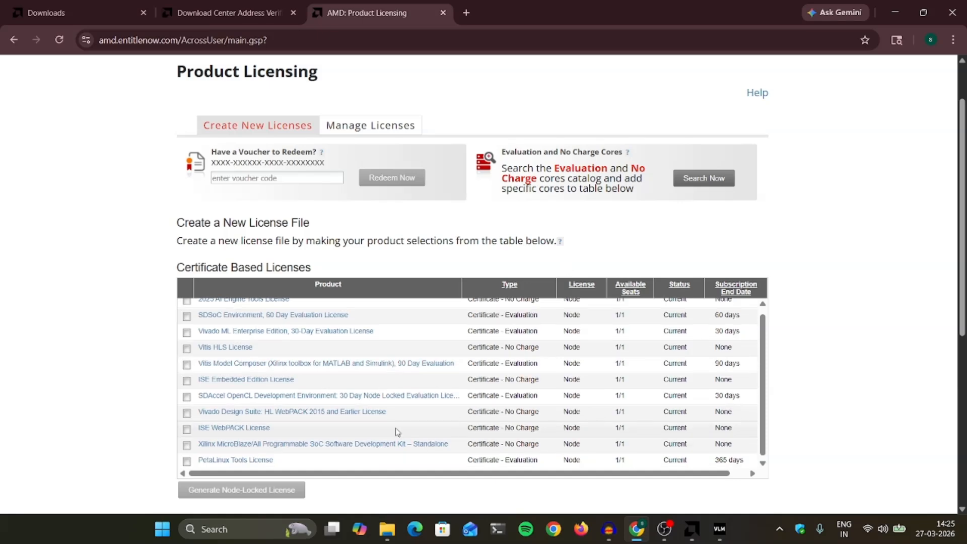
pyautogui.scroll(1, 247, 341)
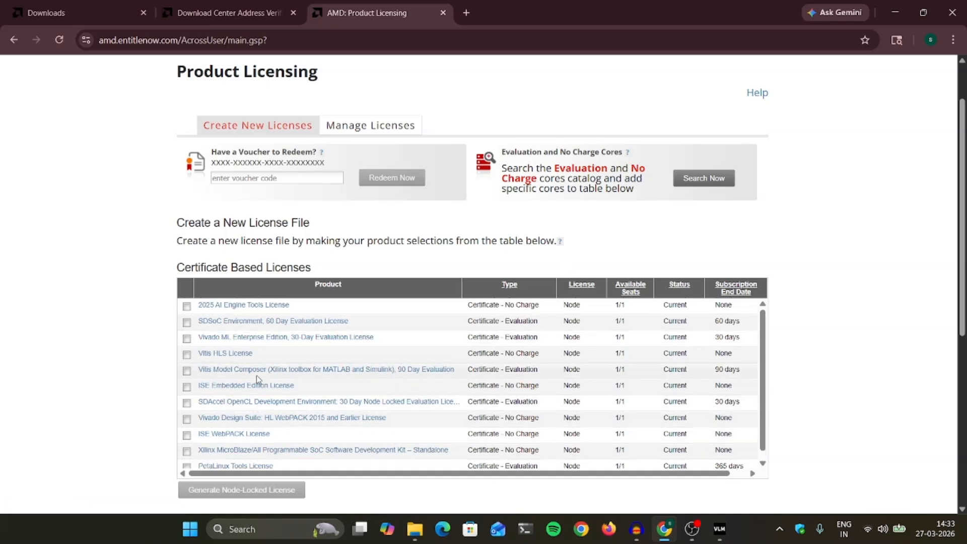
pyautogui.scroll(-1, 256, 376)
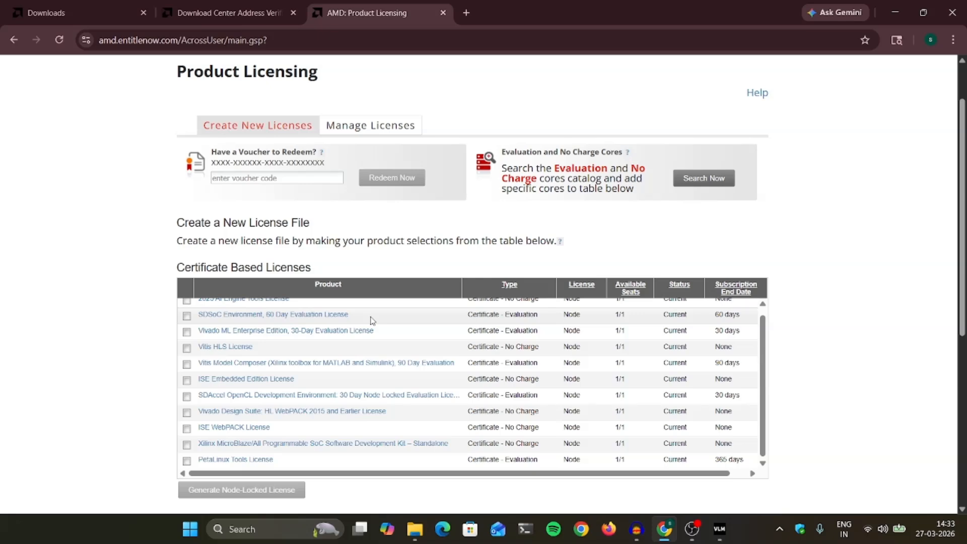
pyautogui.click(187, 413)
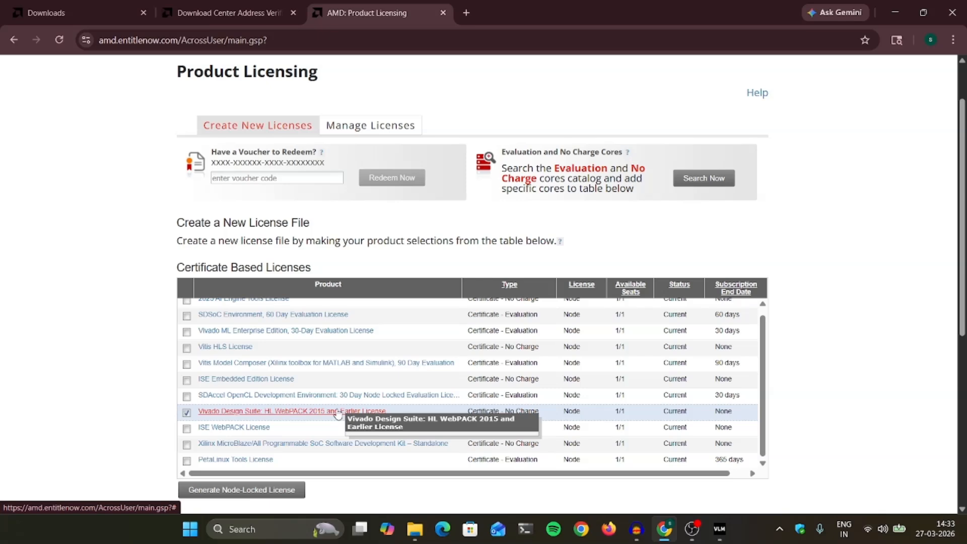
pyautogui.click(256, 494)
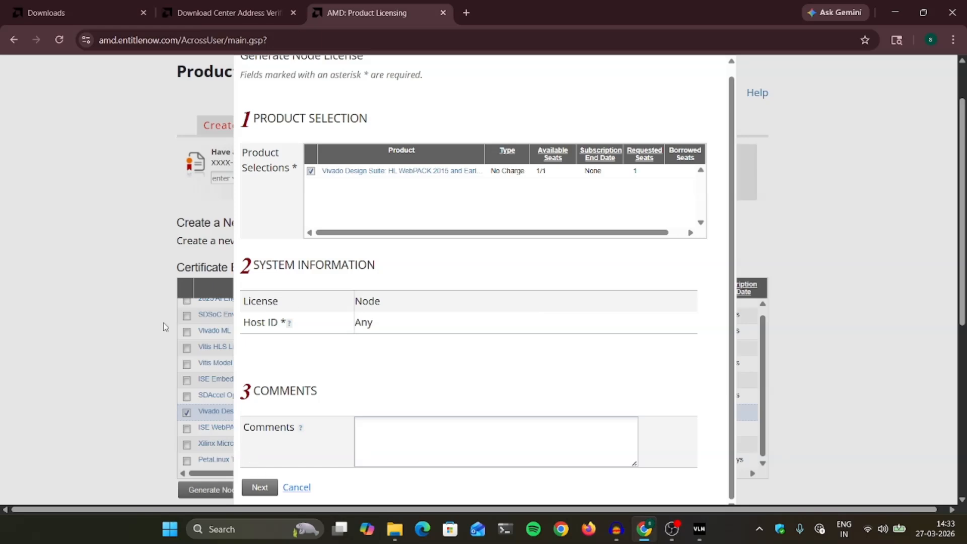
# Cancel the form, also check Xilinx MicroBlaze SDK, and regenerate a node-locked license.
pyautogui.click(297, 487)
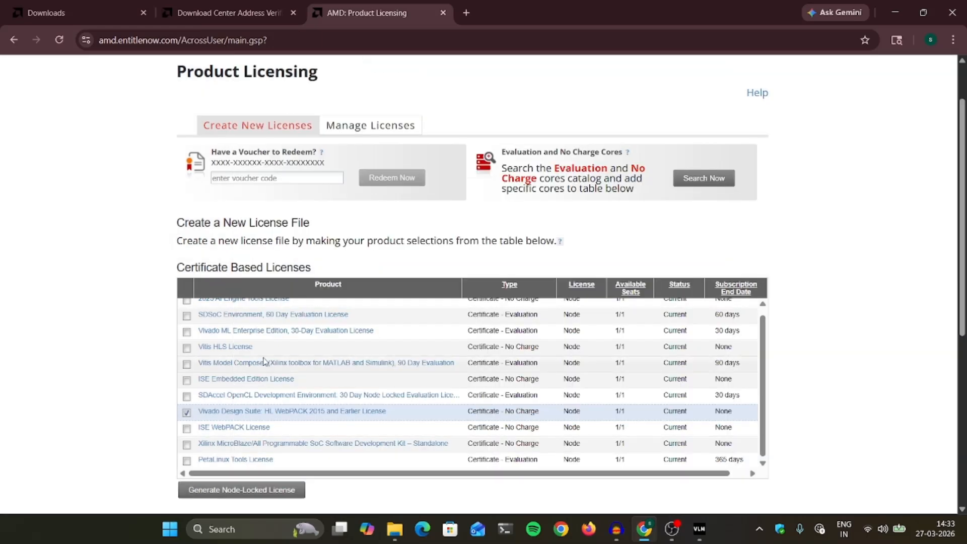
pyautogui.scroll(1, 263, 362)
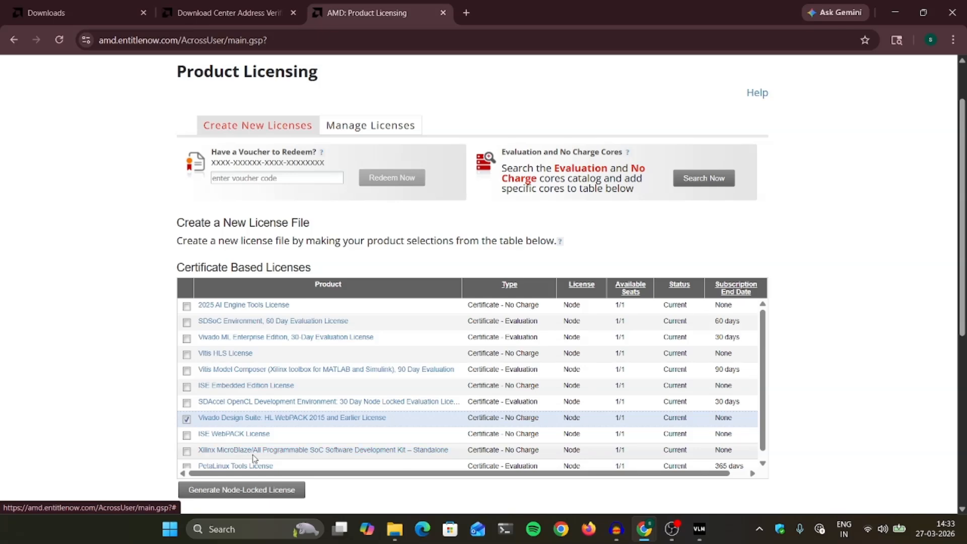
pyautogui.click(188, 452)
pyautogui.click(260, 489)
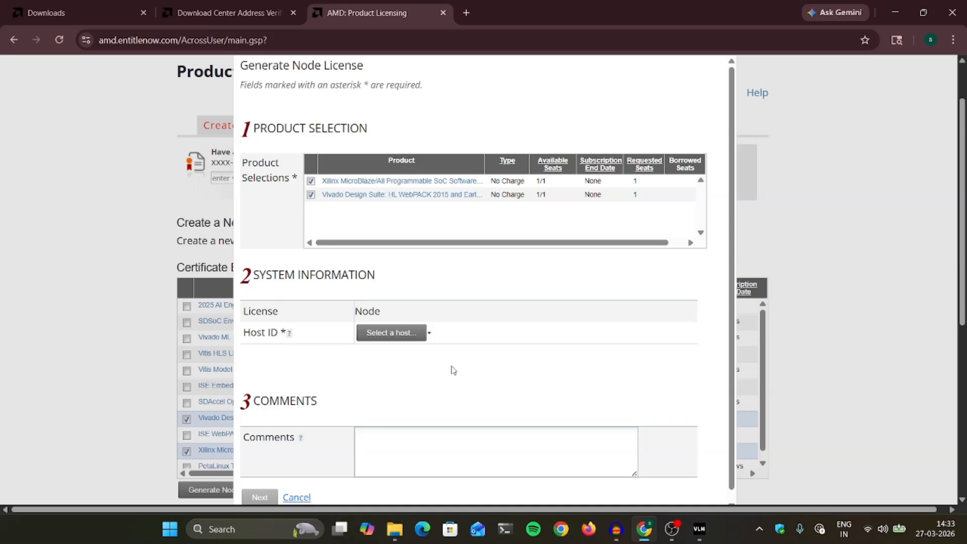
# Choose Add a host from the license's host selection list.
pyautogui.tripleClick(244, 311)
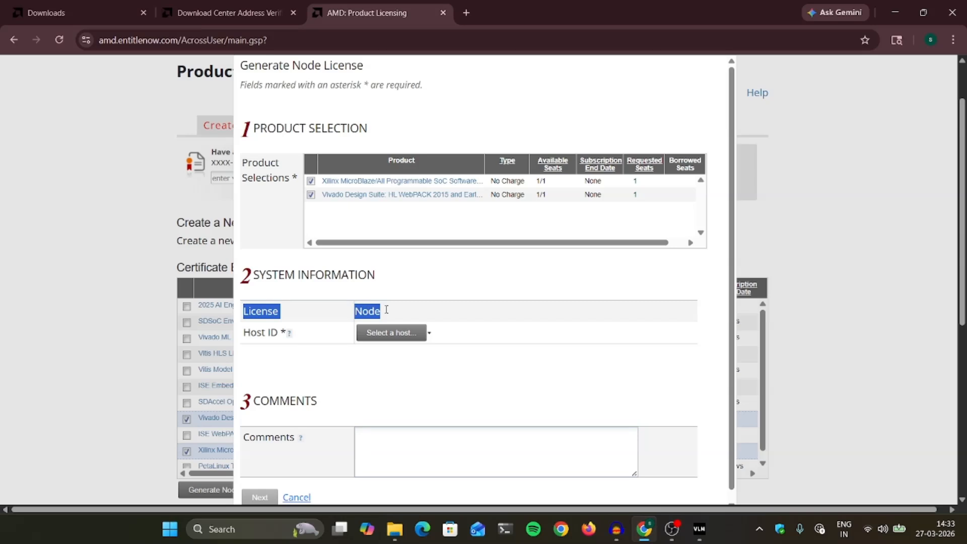
pyautogui.click(406, 313)
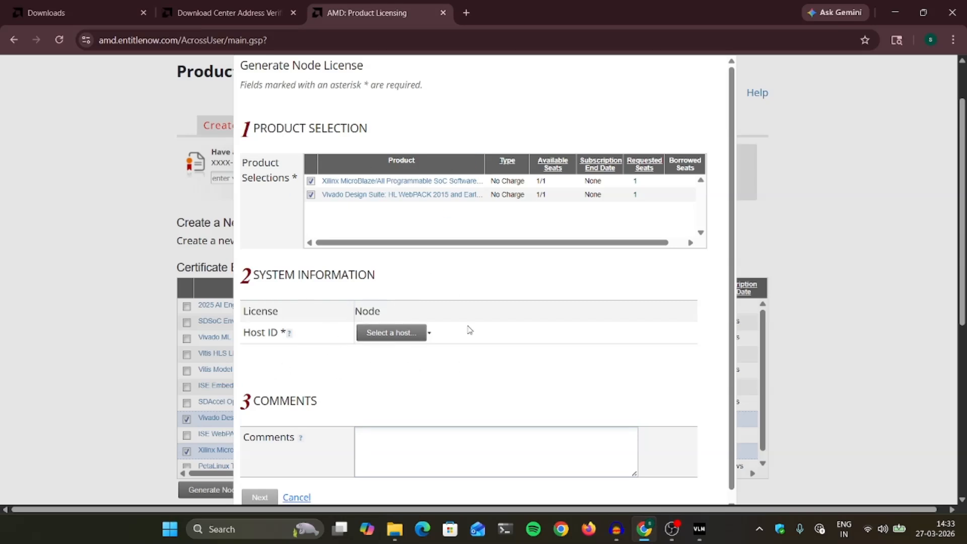
pyautogui.click(378, 334)
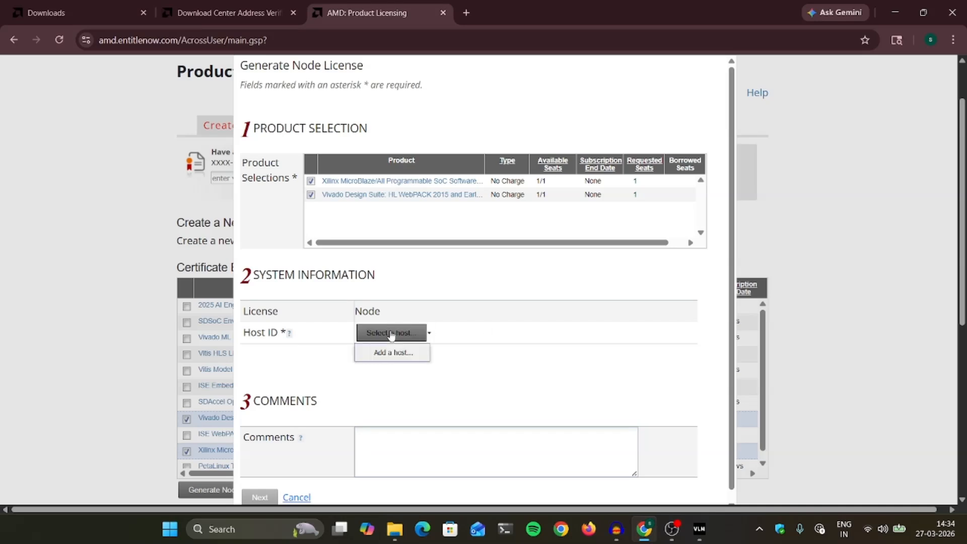
pyautogui.click(397, 358)
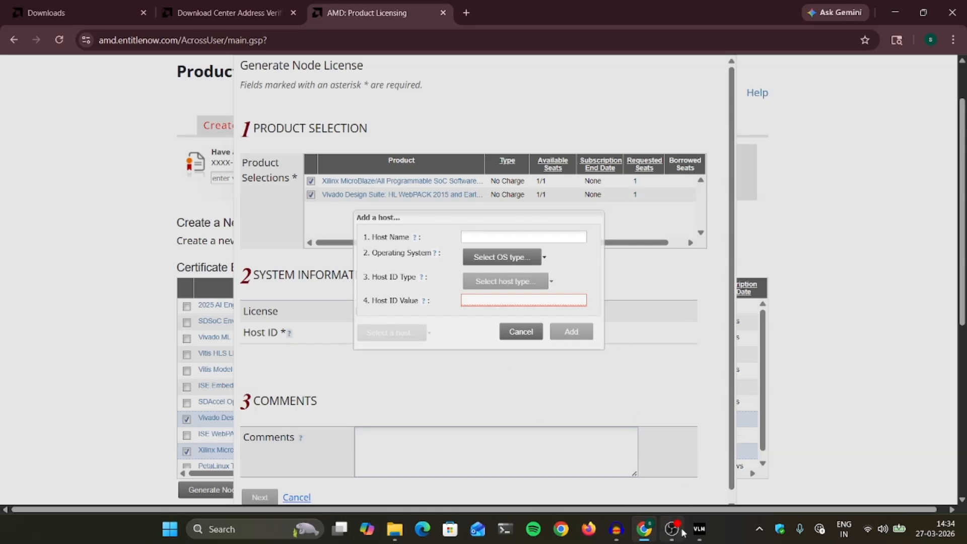
# After checking host details in Vivado License Manager, set the operating system to Windows 64-bit.
pyautogui.click(700, 529)
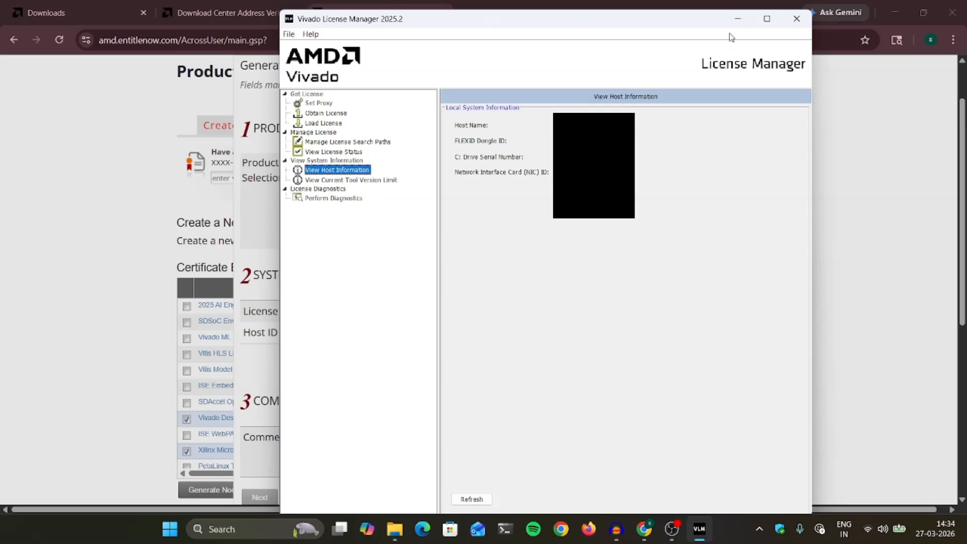
pyautogui.click(738, 19)
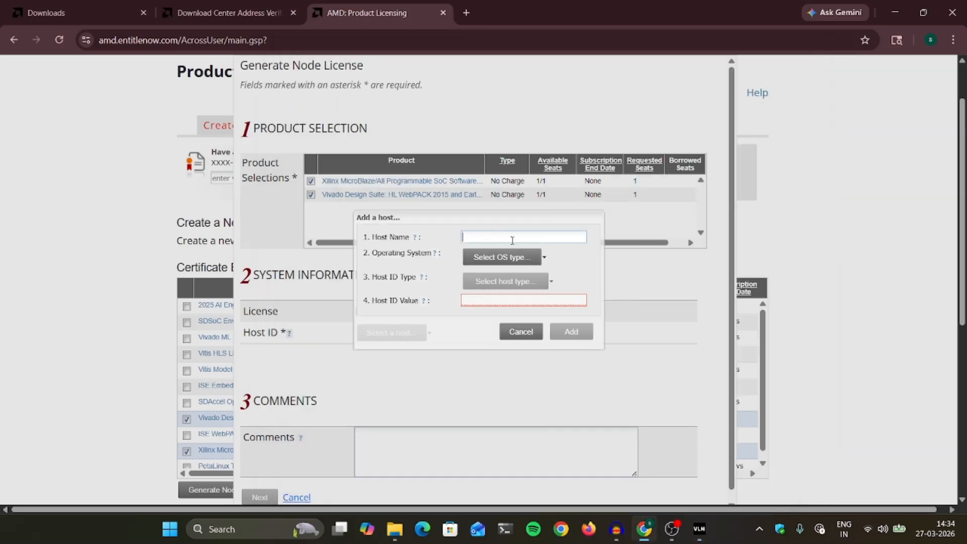
pyautogui.click(489, 256)
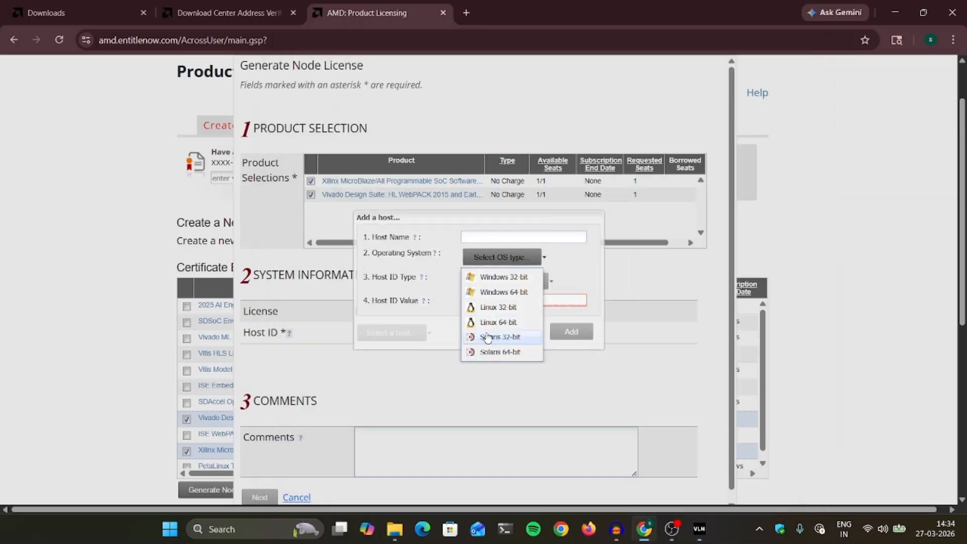
pyautogui.click(490, 293)
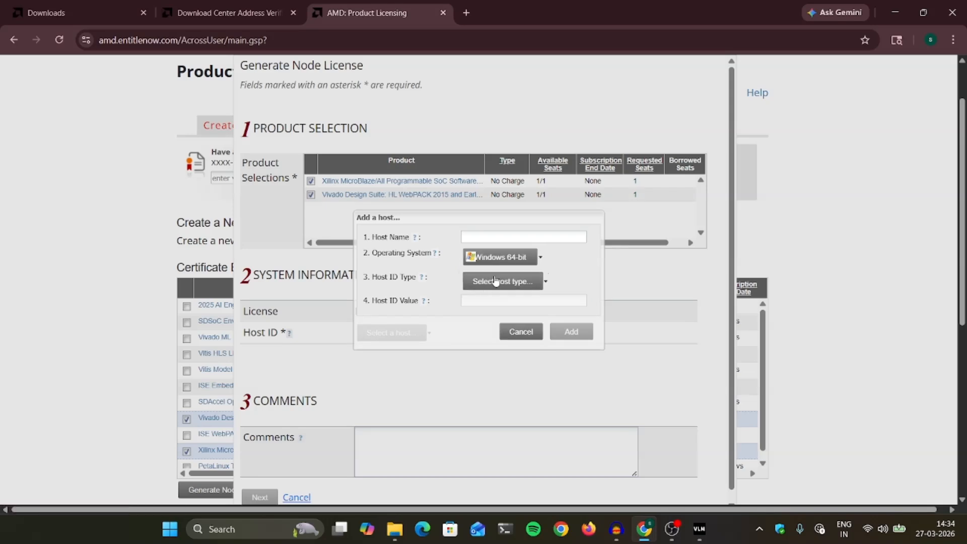
# Set the host ID type to Disk Serial Number, comparing against Vivado License Manager's host info.
pyautogui.moveTo(372, 277); pyautogui.dragTo(416, 282)
pyautogui.click(512, 283)
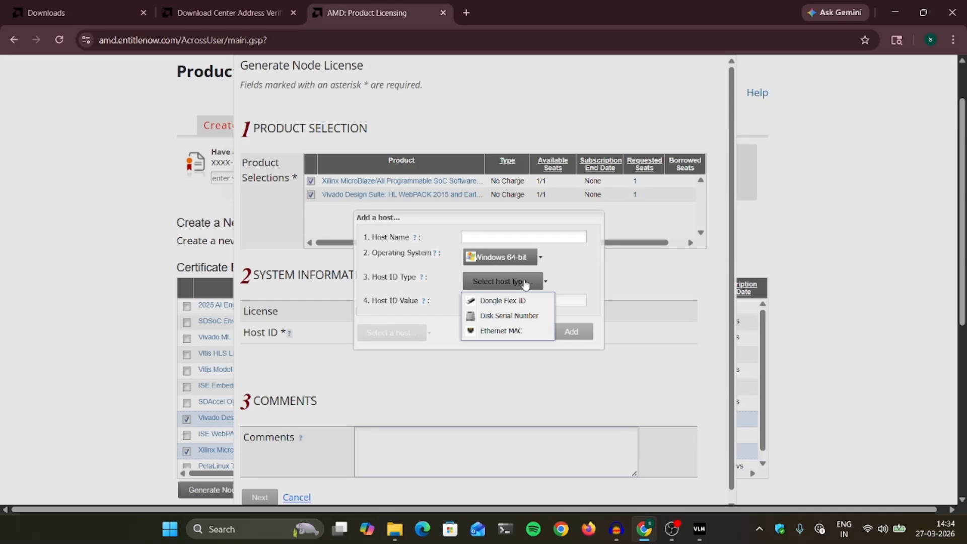
pyautogui.click(699, 529)
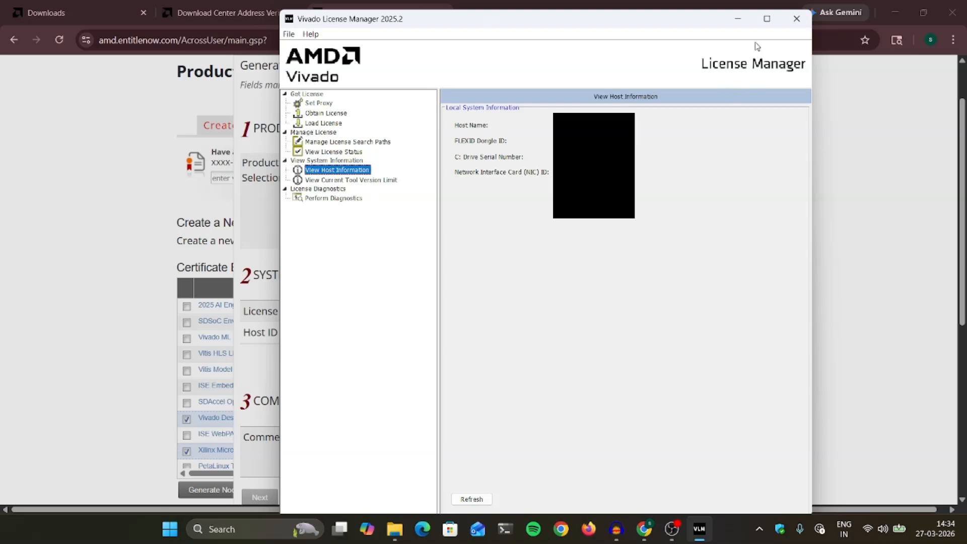
pyautogui.click(739, 18)
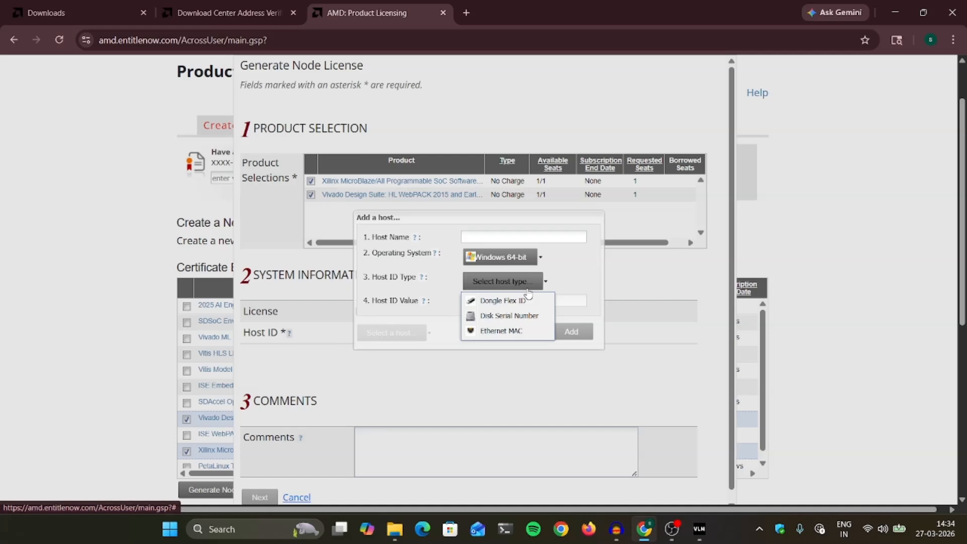
pyautogui.click(699, 529)
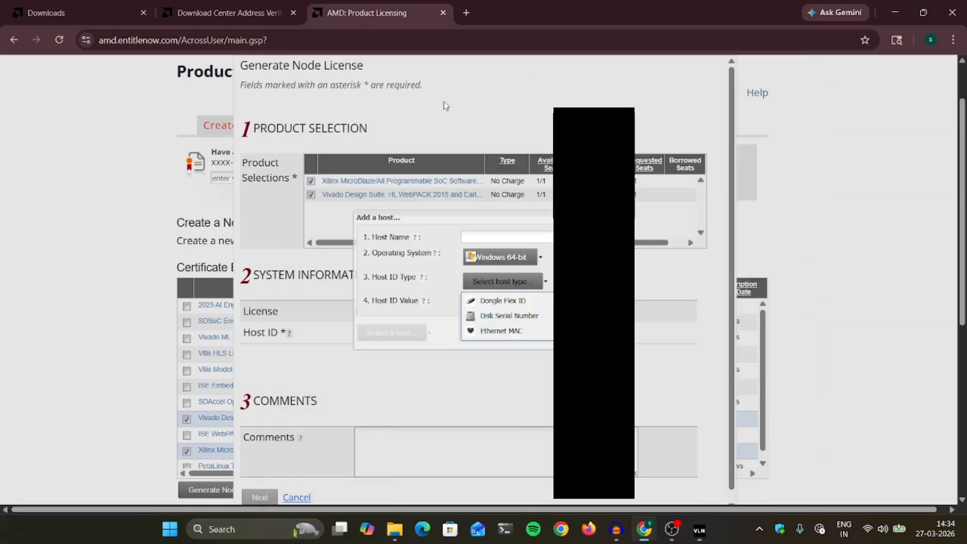
pyautogui.click(738, 18)
pyautogui.click(521, 316)
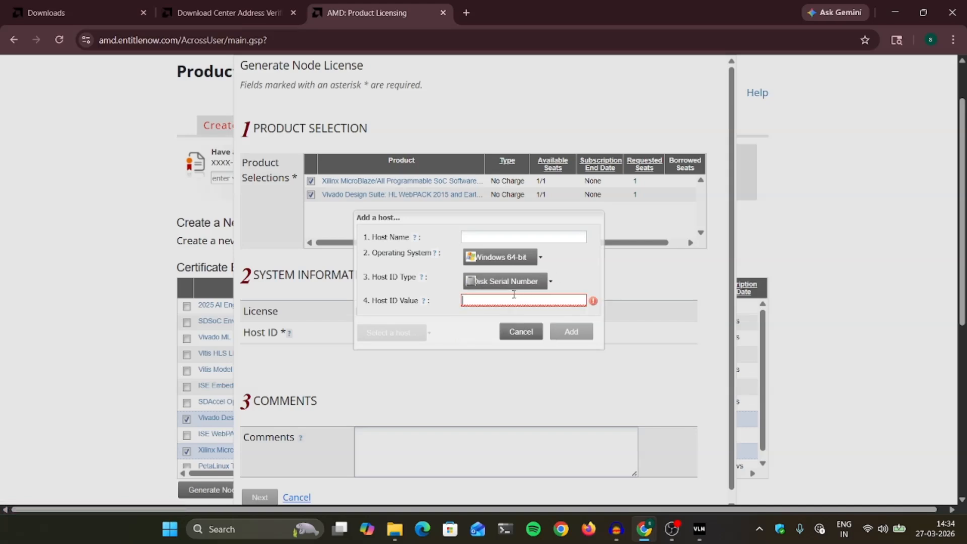
pyautogui.click(700, 529)
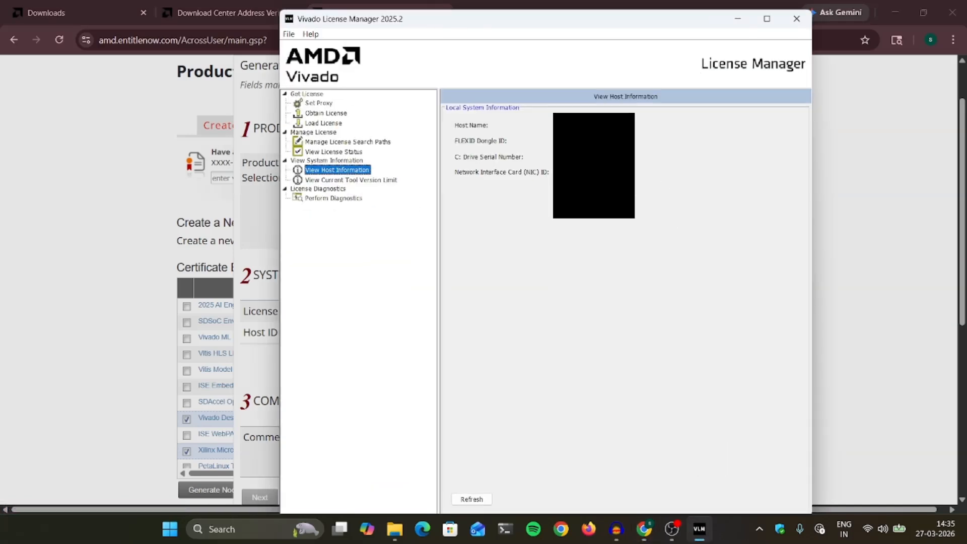
pyautogui.click(740, 19)
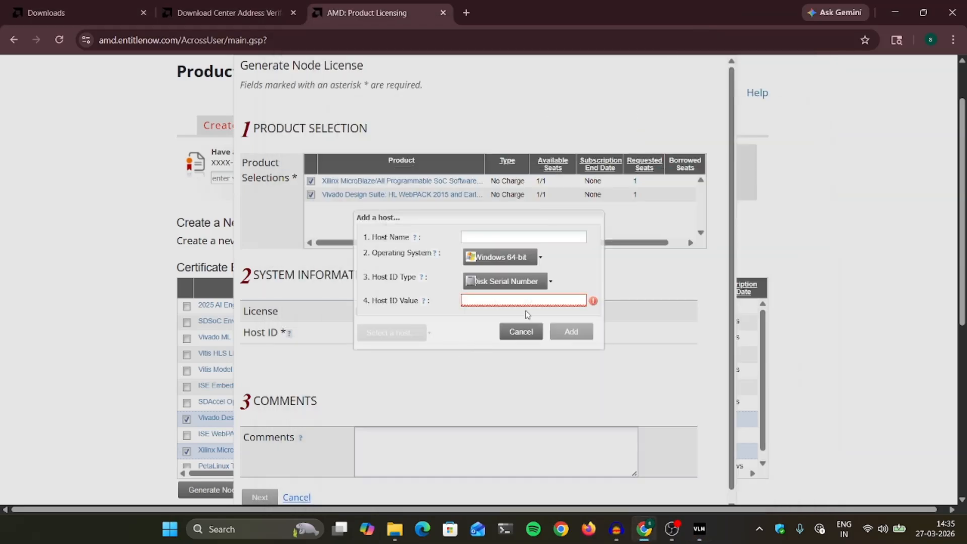
# Cancel the host and form, uncheck MicroBlaze, and reopen the node license form for WebPACK only.
pyautogui.click(521, 331)
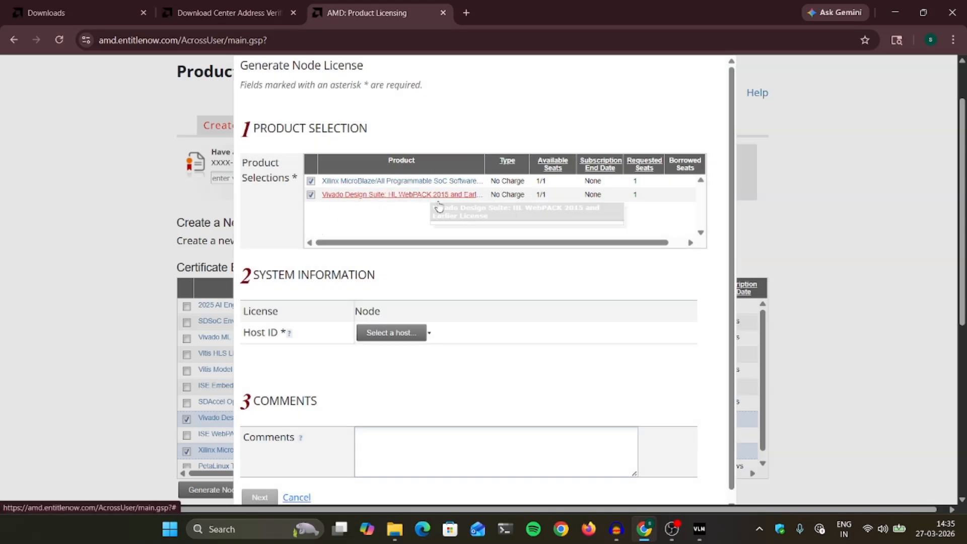
pyautogui.click(302, 498)
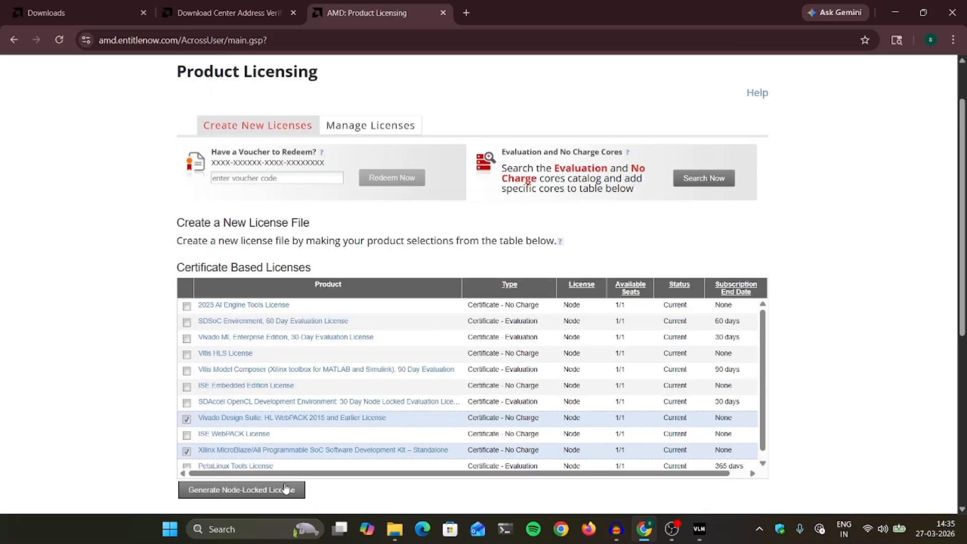
pyautogui.click(187, 452)
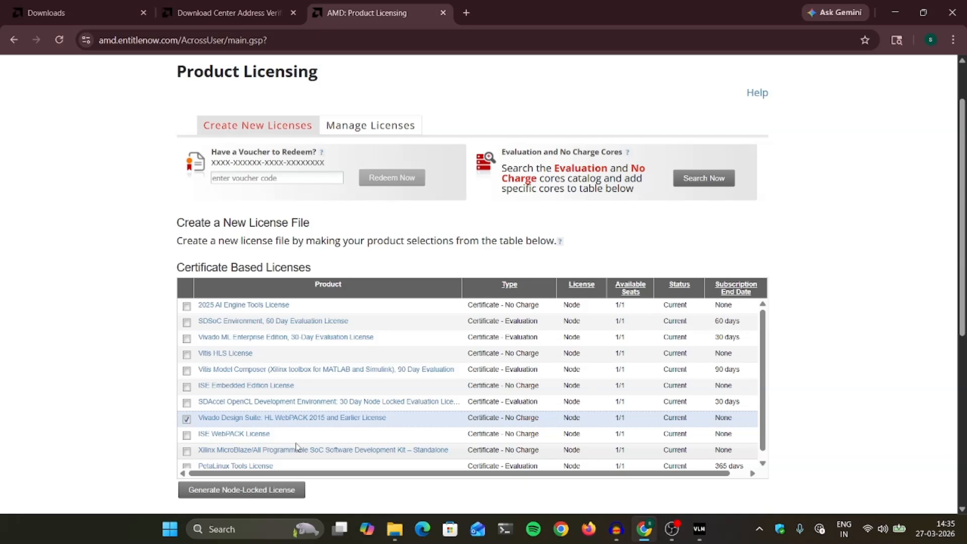
pyautogui.scroll(-1, 297, 447)
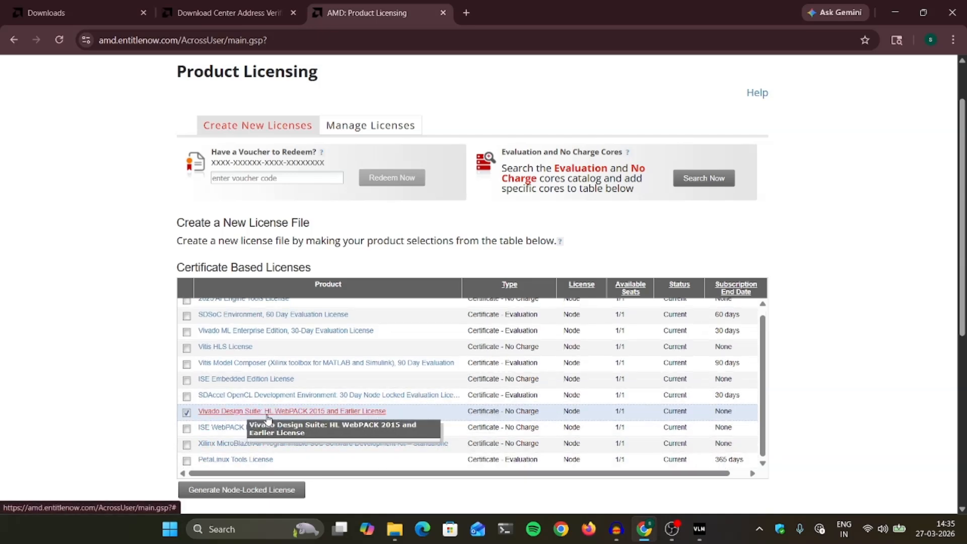
pyautogui.click(269, 491)
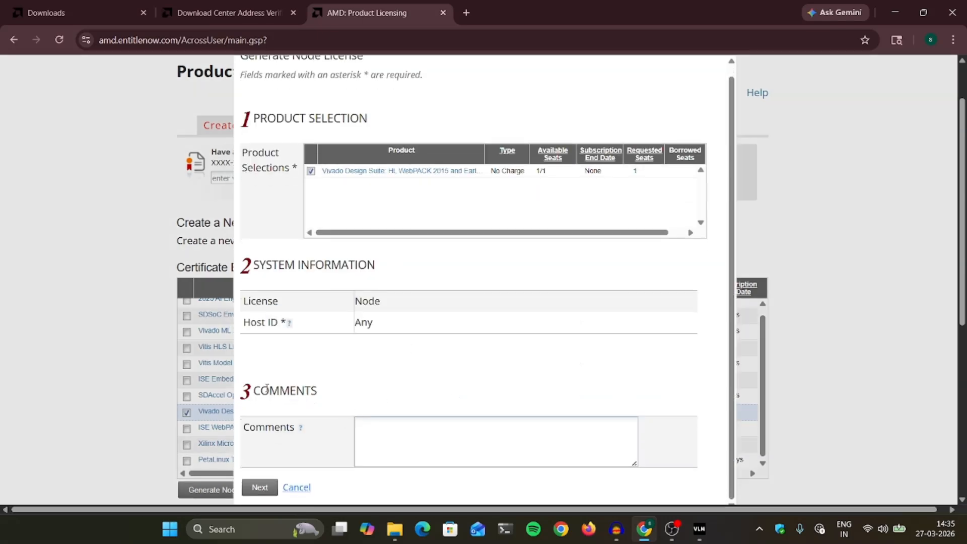
# Generate the WebPACK node-locked license with Host ID Any, then open Gmail in a new tab.
pyautogui.moveTo(380, 325); pyautogui.dragTo(354, 325)
pyautogui.click(405, 348)
pyautogui.click(260, 488)
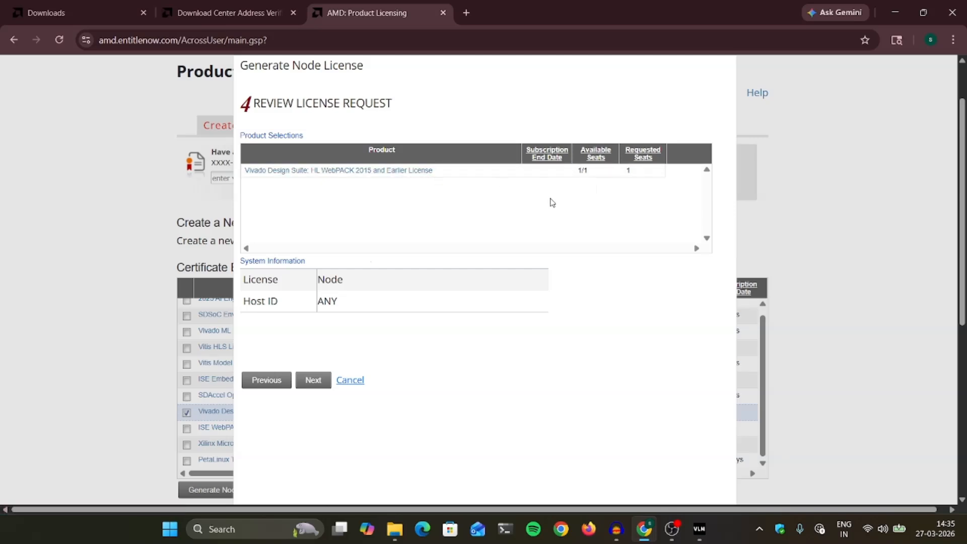
pyautogui.click(320, 380)
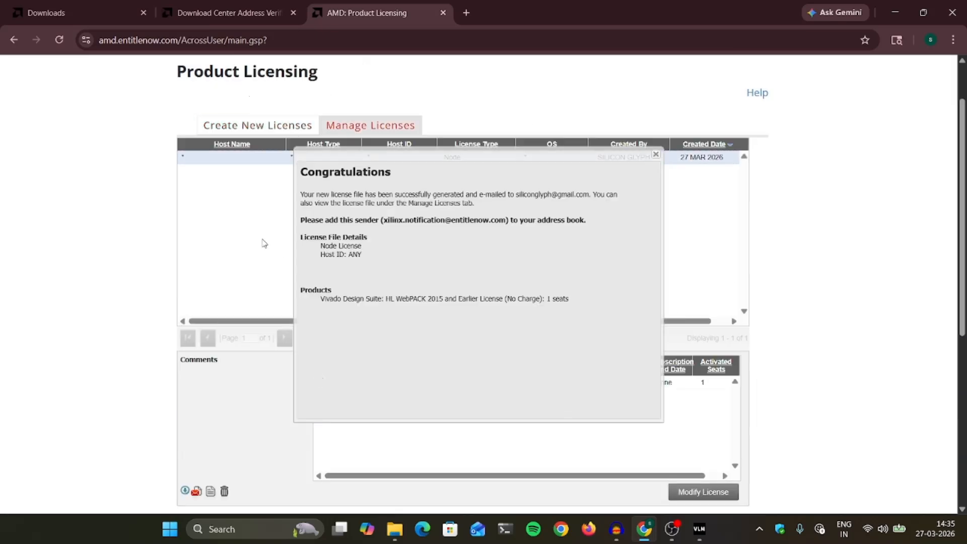
pyautogui.click(656, 154)
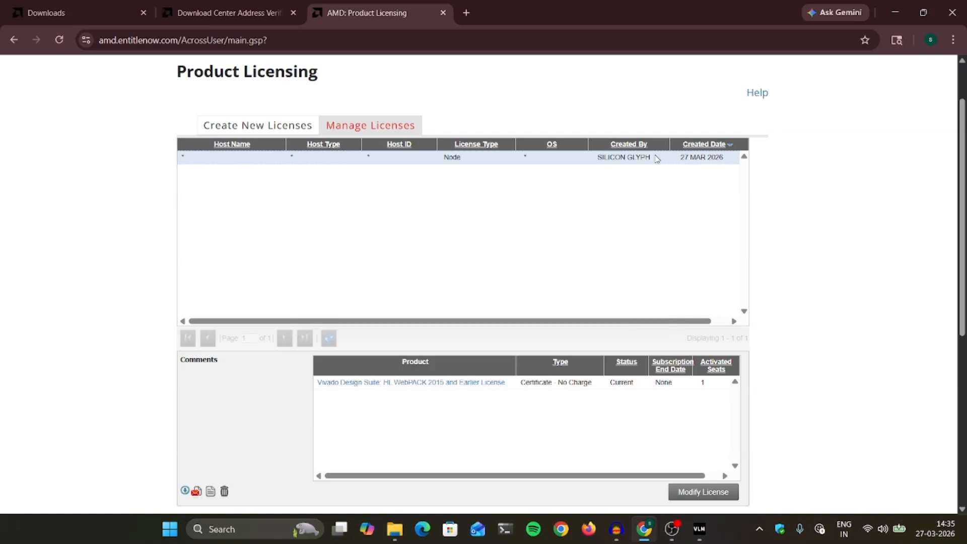
pyautogui.click(468, 12)
pyautogui.click(816, 76)
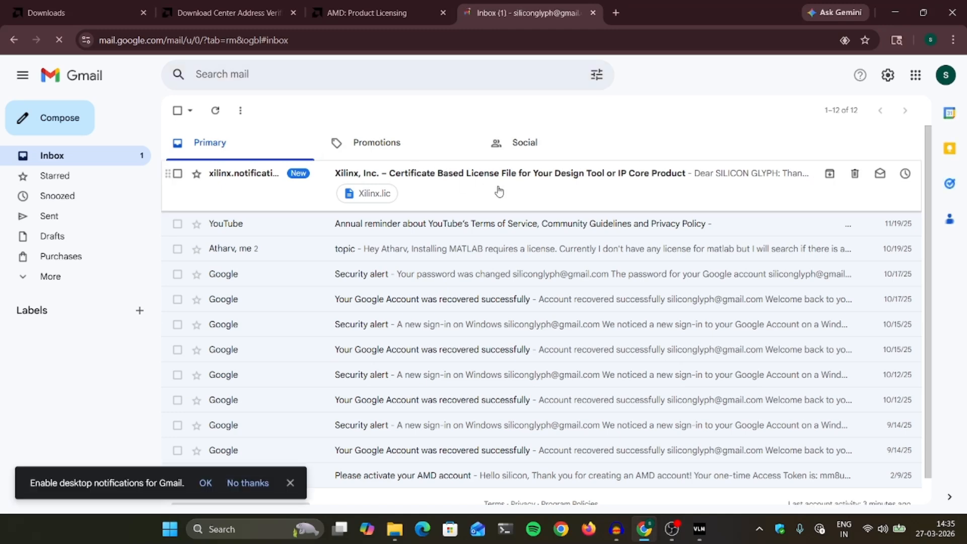
# Download Xilinx.lic from the Xilinx license email to D:\Downloads, then return to Vivado License Manager.
pyautogui.click(494, 197)
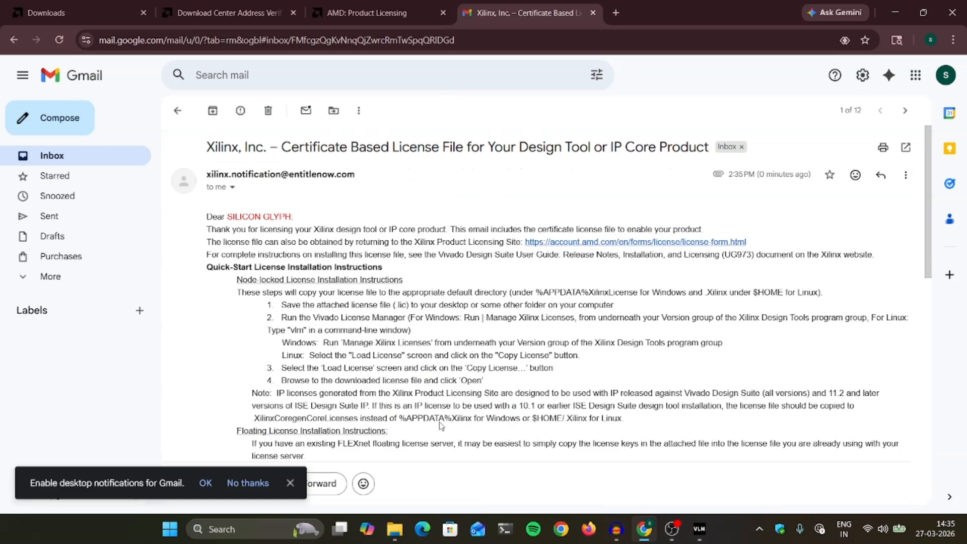
pyautogui.scroll(-15, 355, 428)
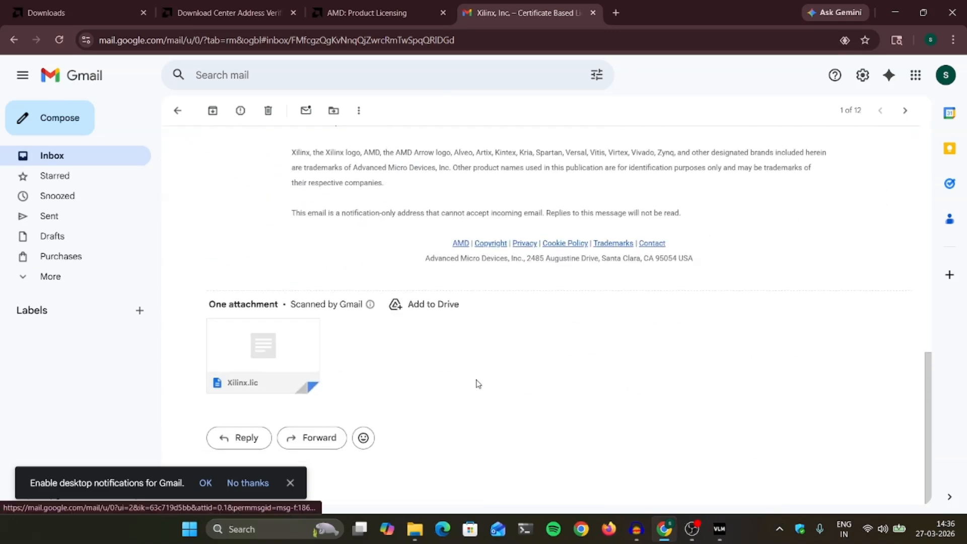
pyautogui.scroll(15, 478, 384)
pyautogui.scroll(-15, 247, 321)
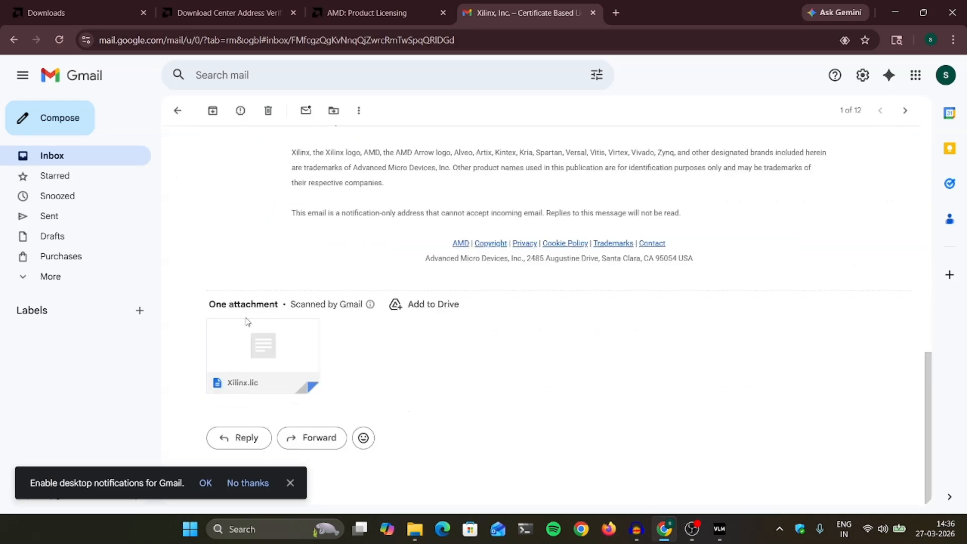
pyautogui.moveTo(239, 383)
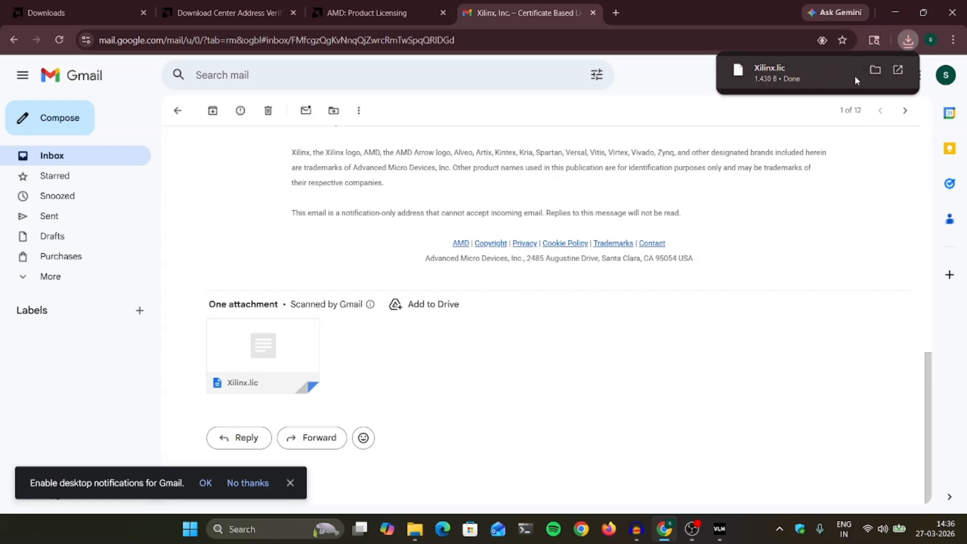
pyautogui.click(877, 70)
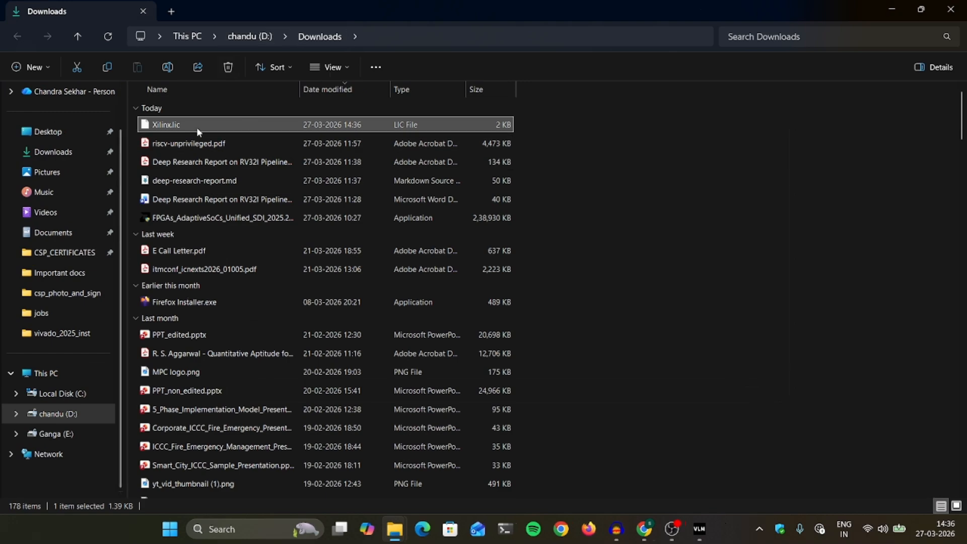
pyautogui.click(906, 8)
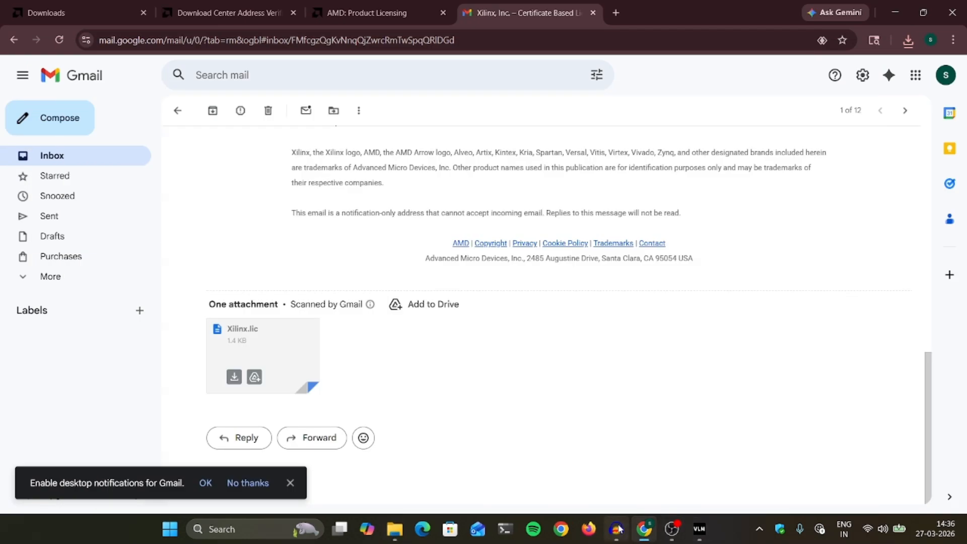
pyautogui.click(699, 529)
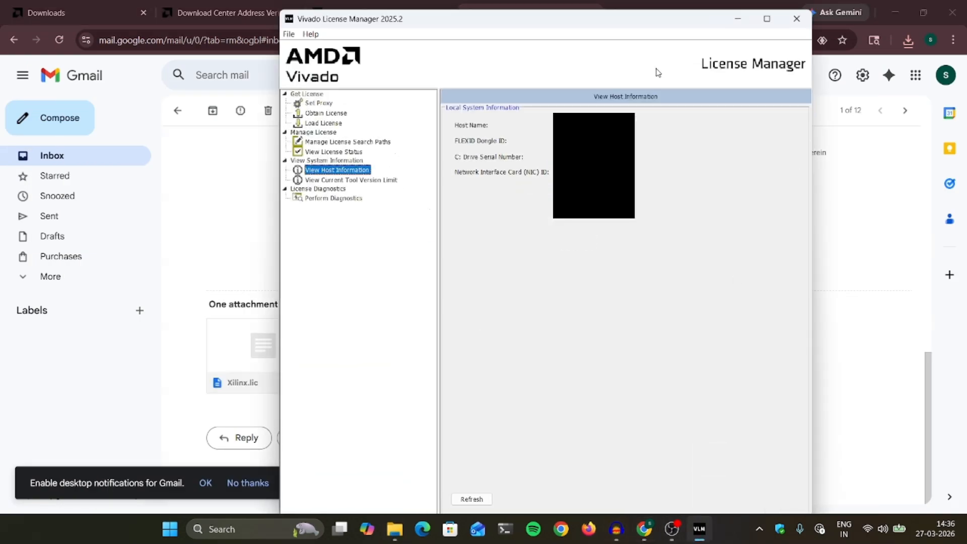
# Copy in the license file D:\Downloads\Xilinx.lic via Load License > Copy License.
pyautogui.click(325, 124)
pyautogui.click(480, 165)
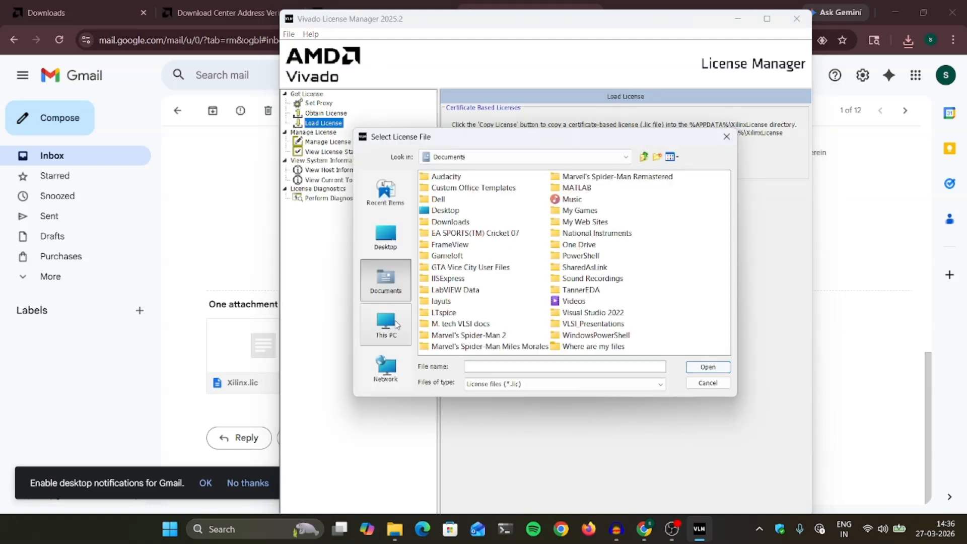
pyautogui.click(396, 324)
pyautogui.click(467, 190)
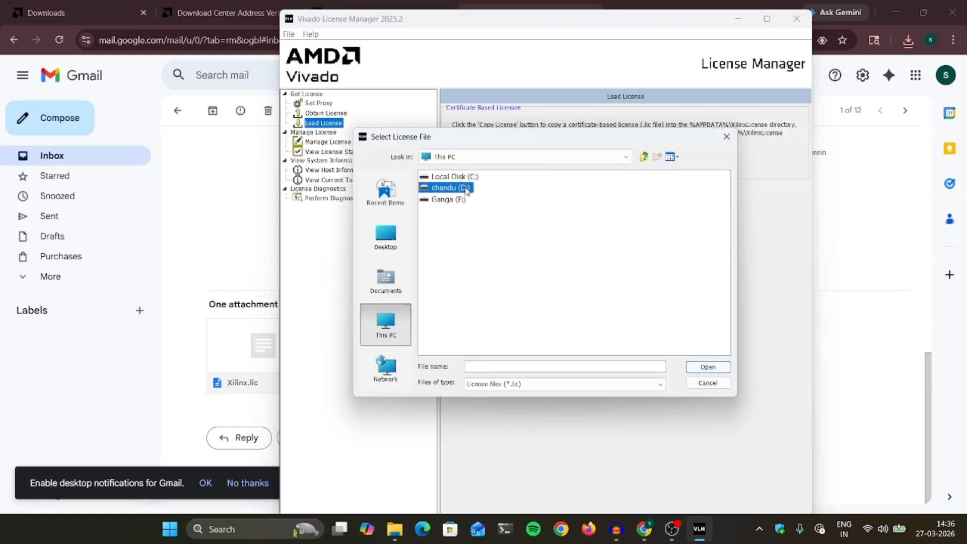
pyautogui.doubleClick(466, 190)
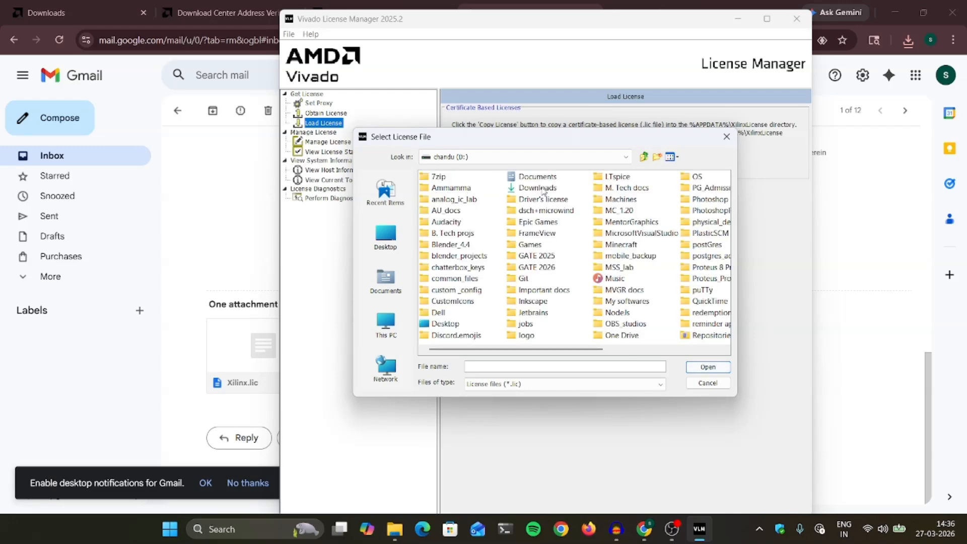
pyautogui.doubleClick(539, 189)
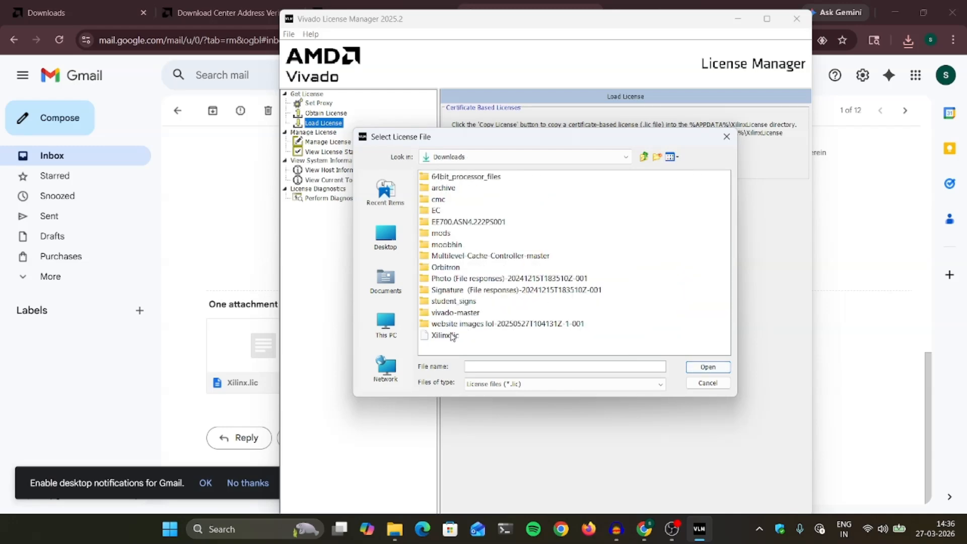
pyautogui.click(452, 336)
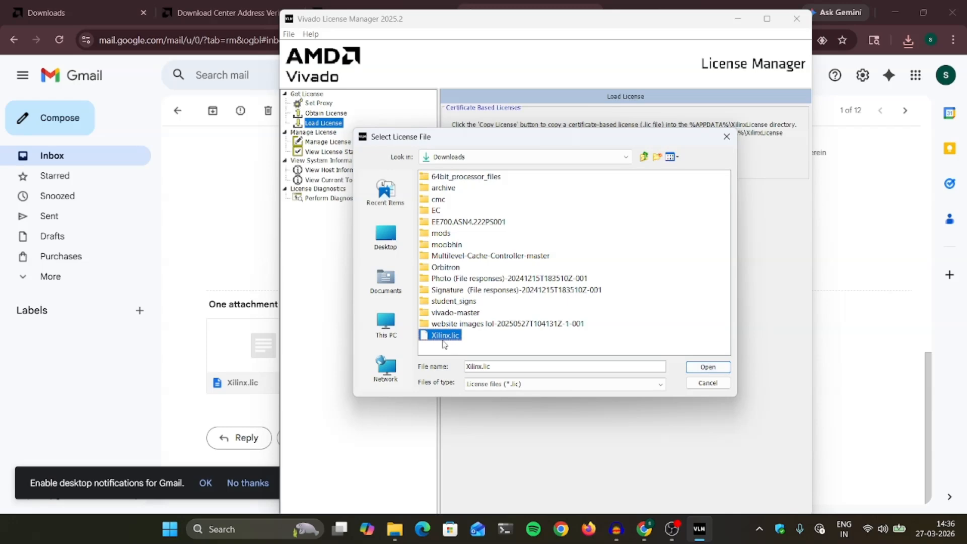
pyautogui.click(708, 366)
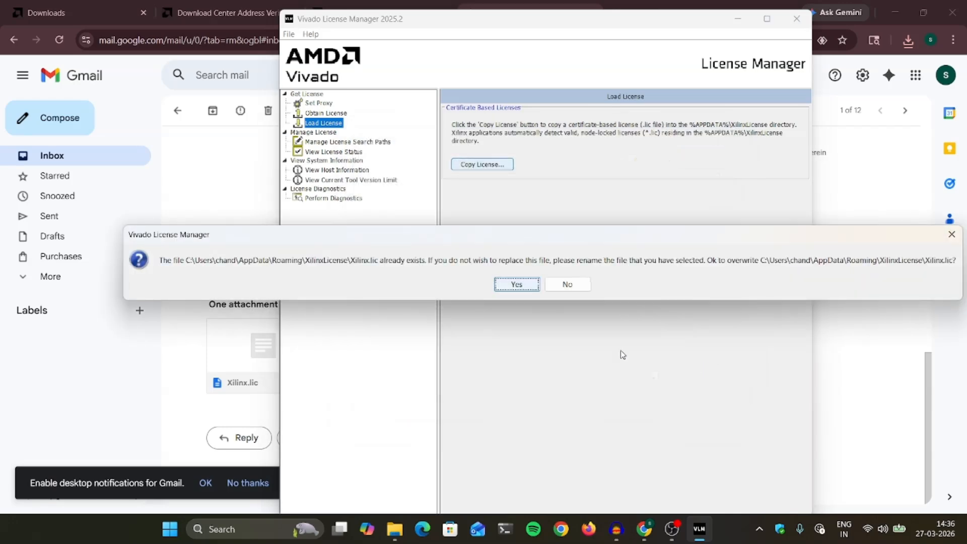
# Confirm overwriting the existing license, dismiss the success message, and exit Vivado License Manager.
pyautogui.moveTo(453, 244); pyautogui.dragTo(388, 206)
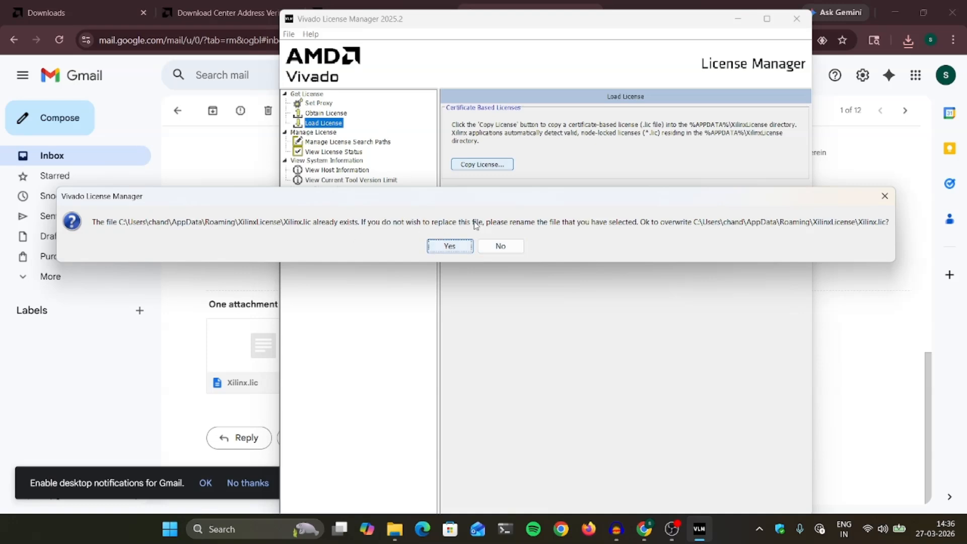
pyautogui.click(446, 248)
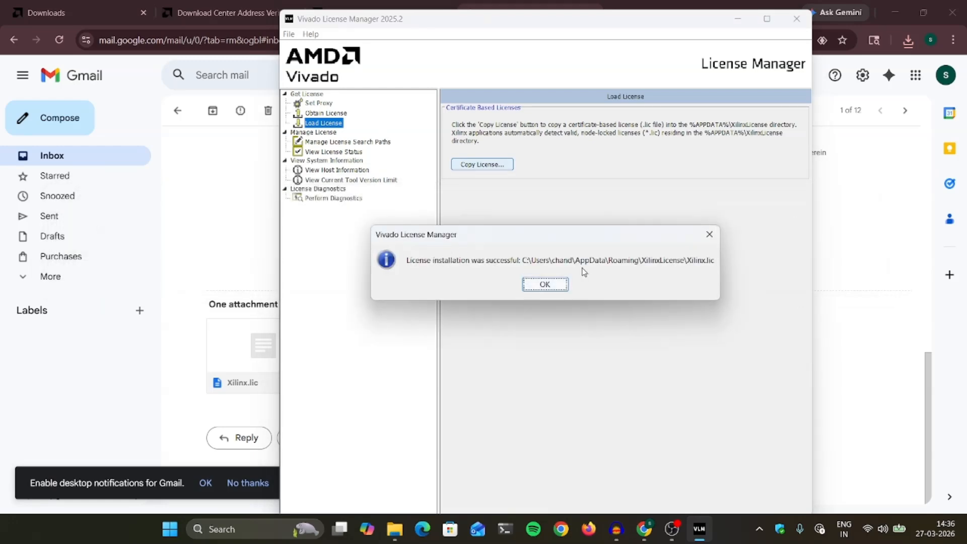
pyautogui.click(546, 285)
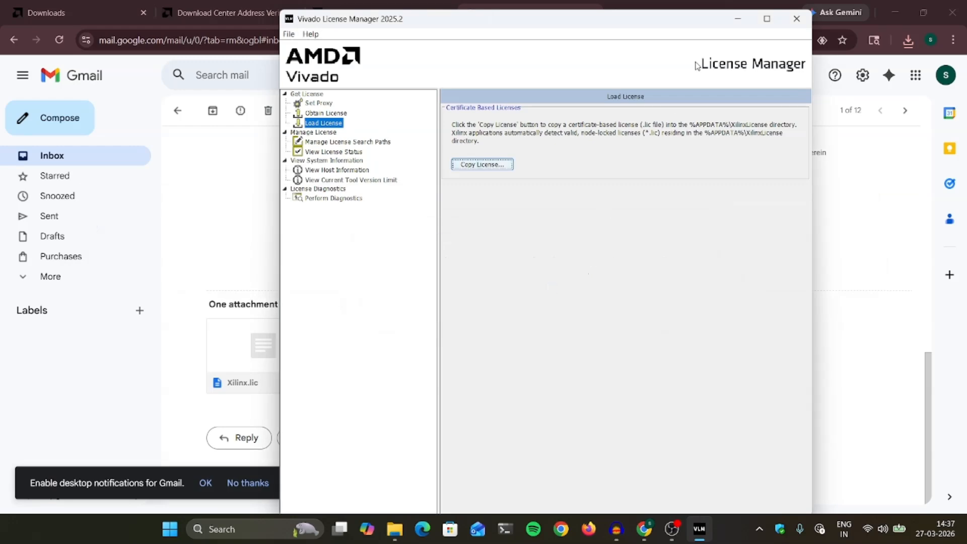
pyautogui.click(797, 19)
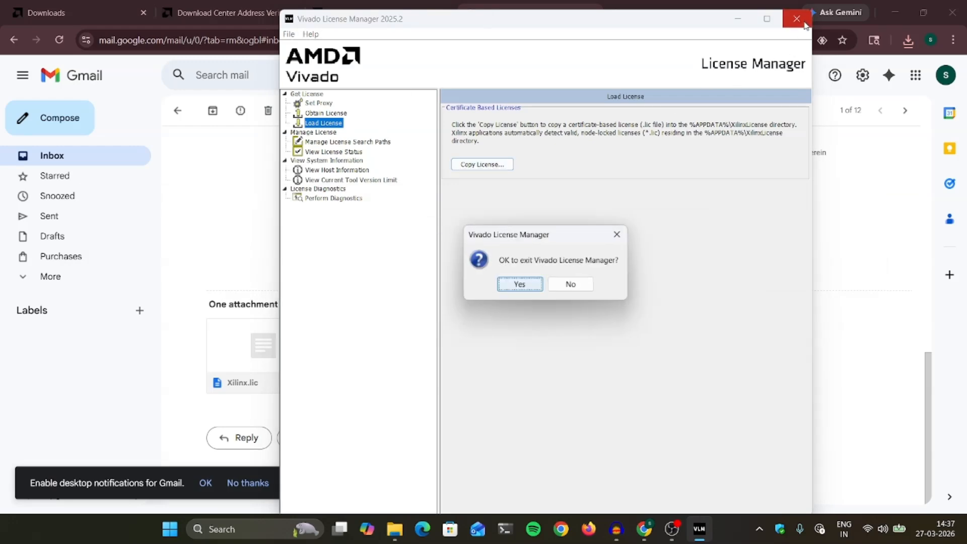
pyautogui.click(523, 286)
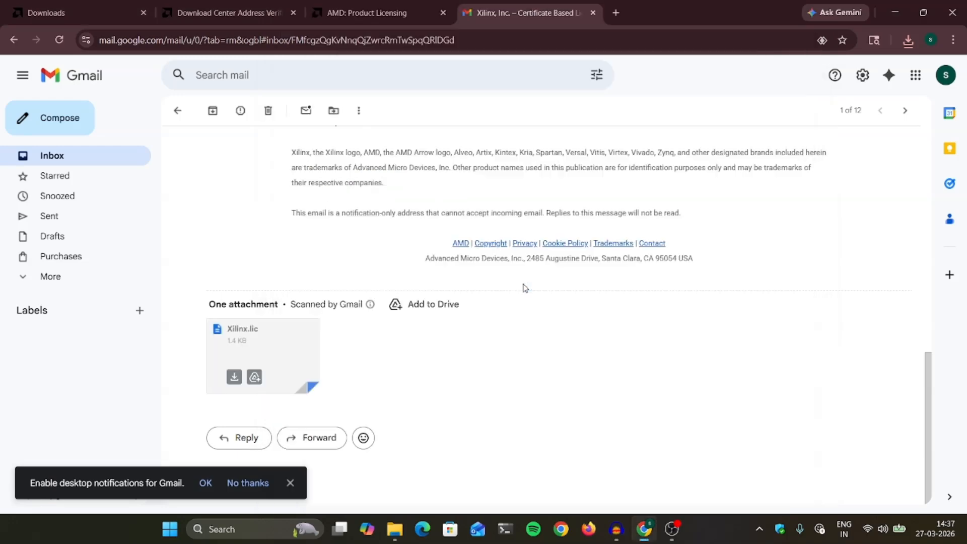
# Minimize Chrome to reveal the desktop and refresh it from the right-click menu.
pyautogui.click(898, 14)
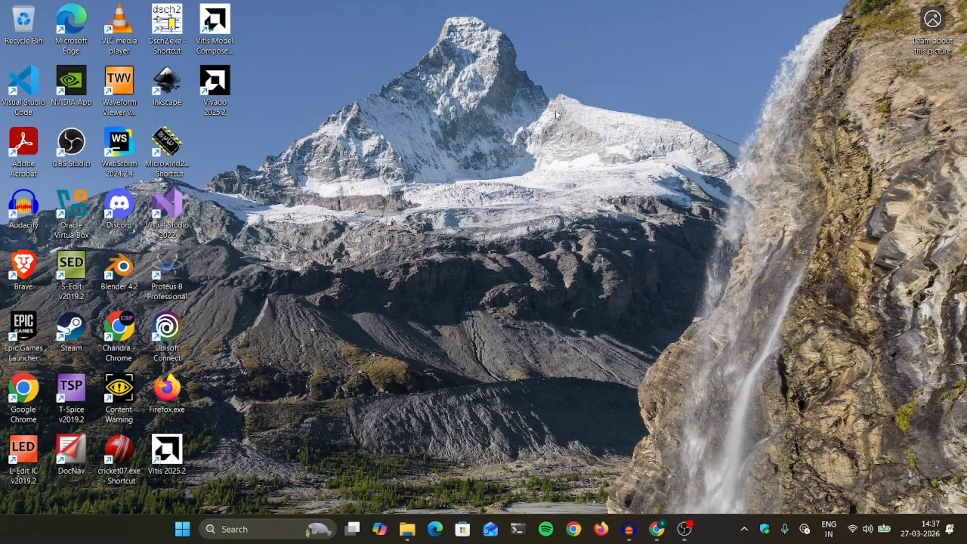
pyautogui.rightClick(524, 85)
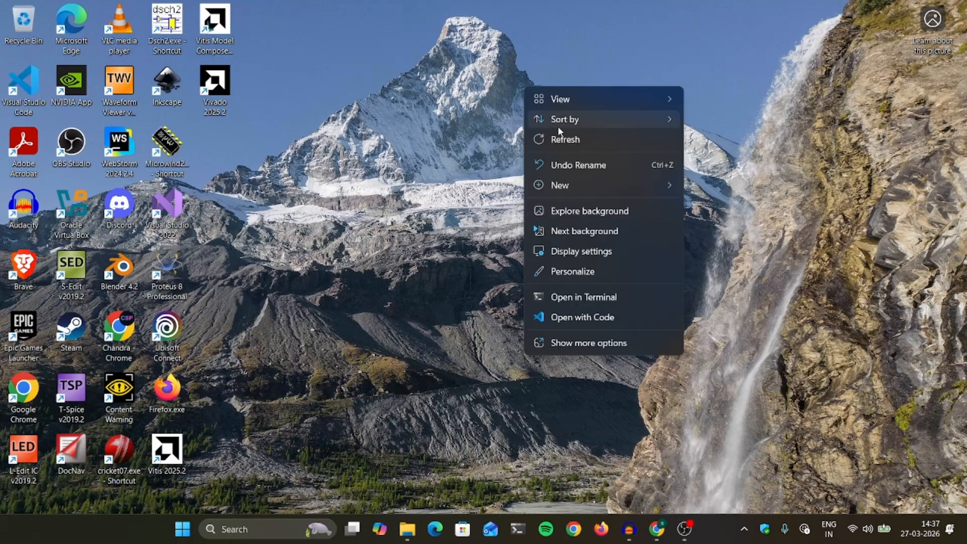
pyautogui.click(569, 143)
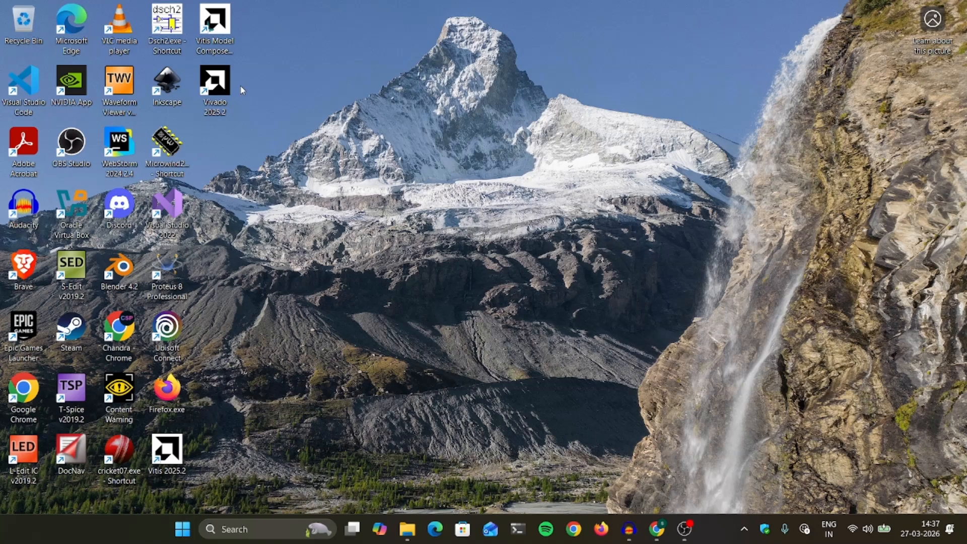